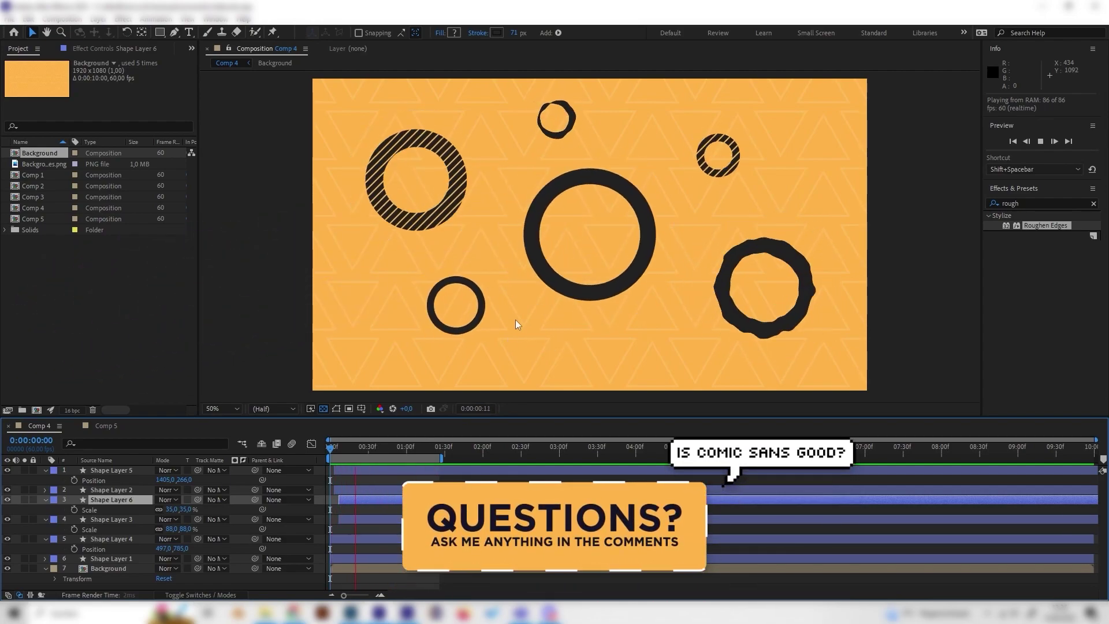
# - Pause and resume the RAM preview of the Comp 4 ring animation
pyautogui.press('space')
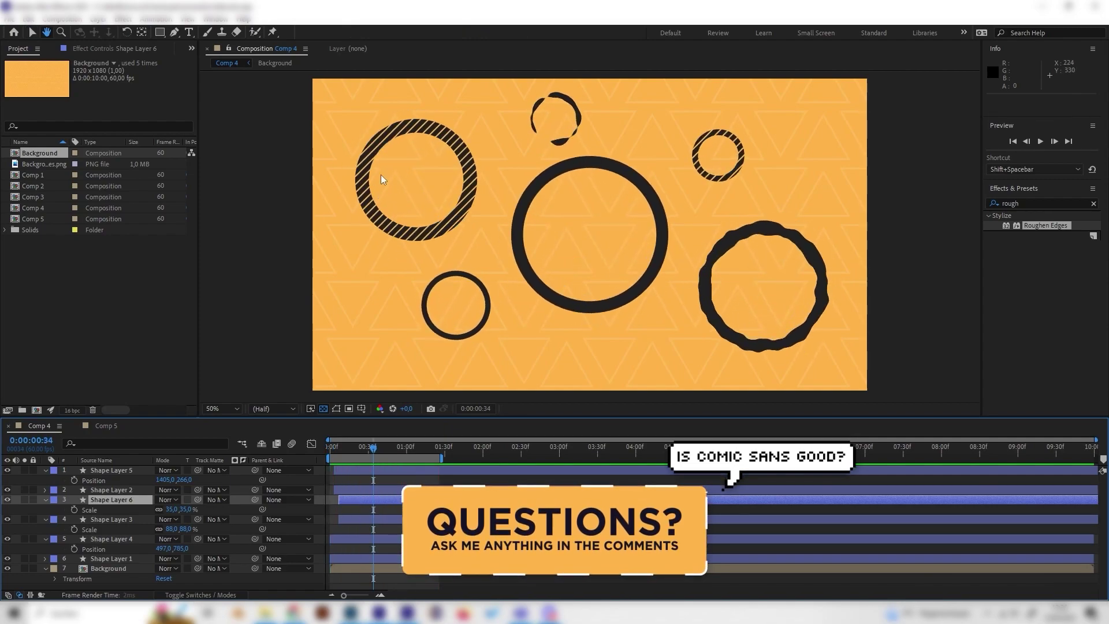
pyautogui.press('space')
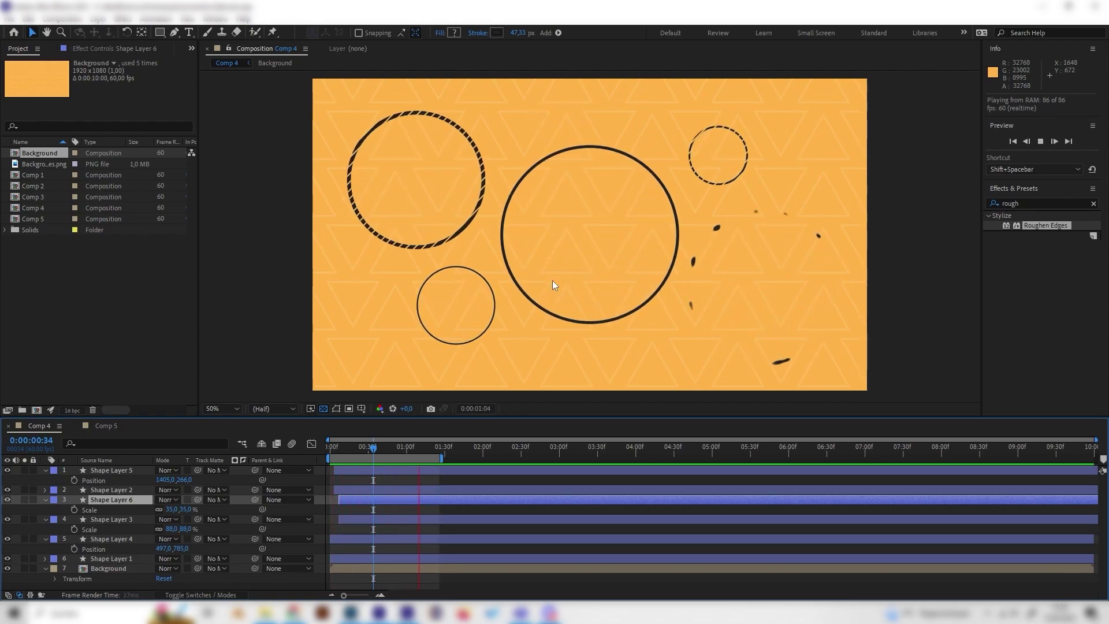
# - In Comp 5, add a new Shape Layer 1 above Background and expand its contents
pyautogui.click(106, 426)
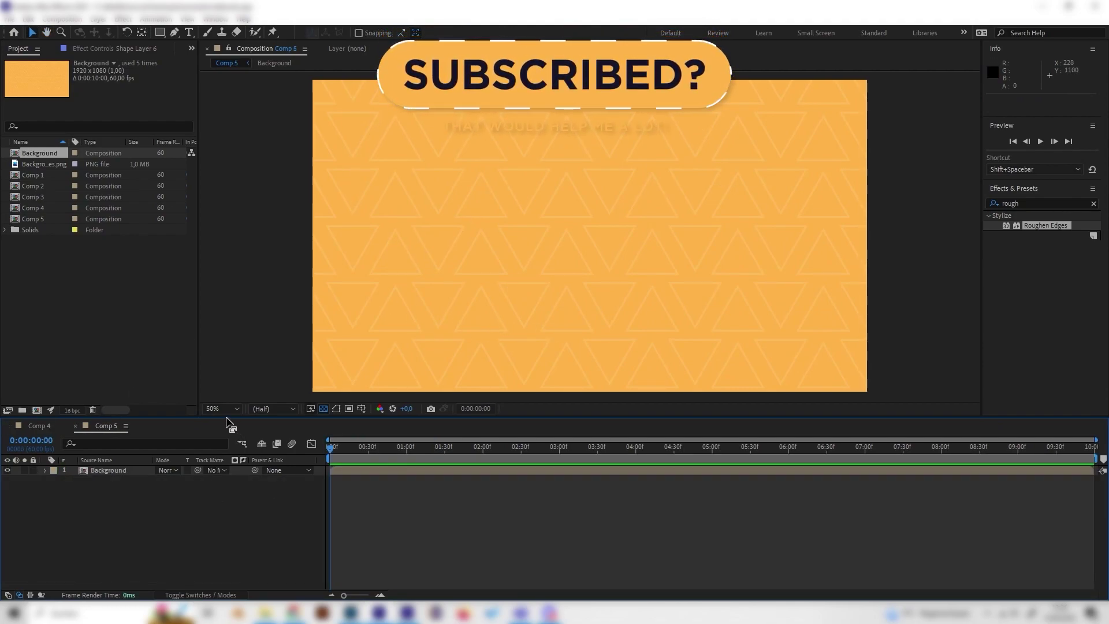
pyautogui.rightClick(183, 493)
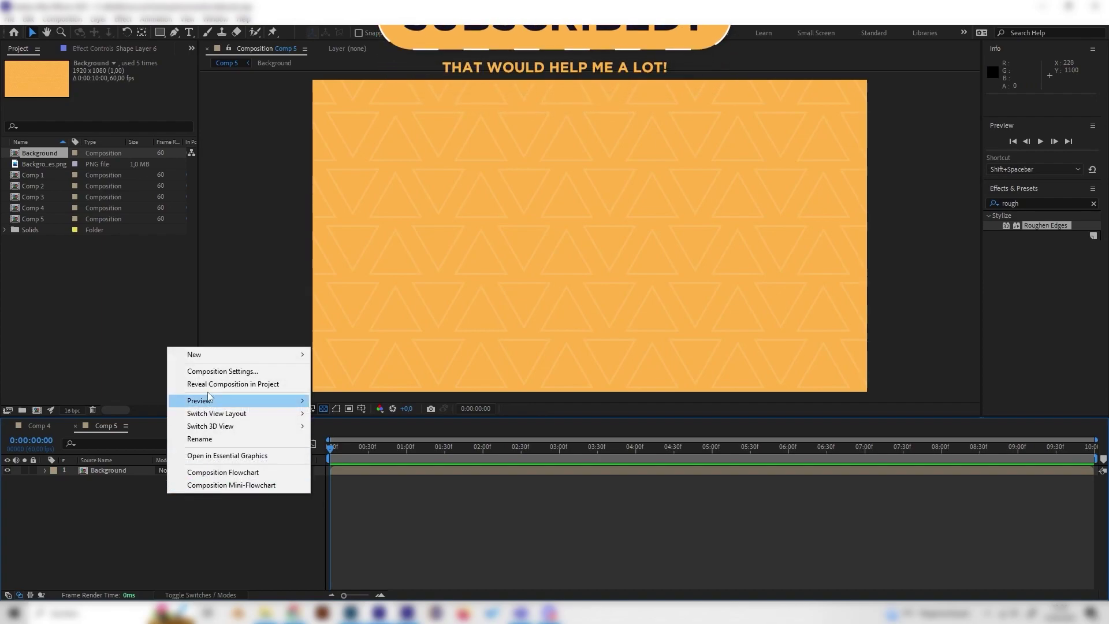
pyautogui.moveTo(195, 361)
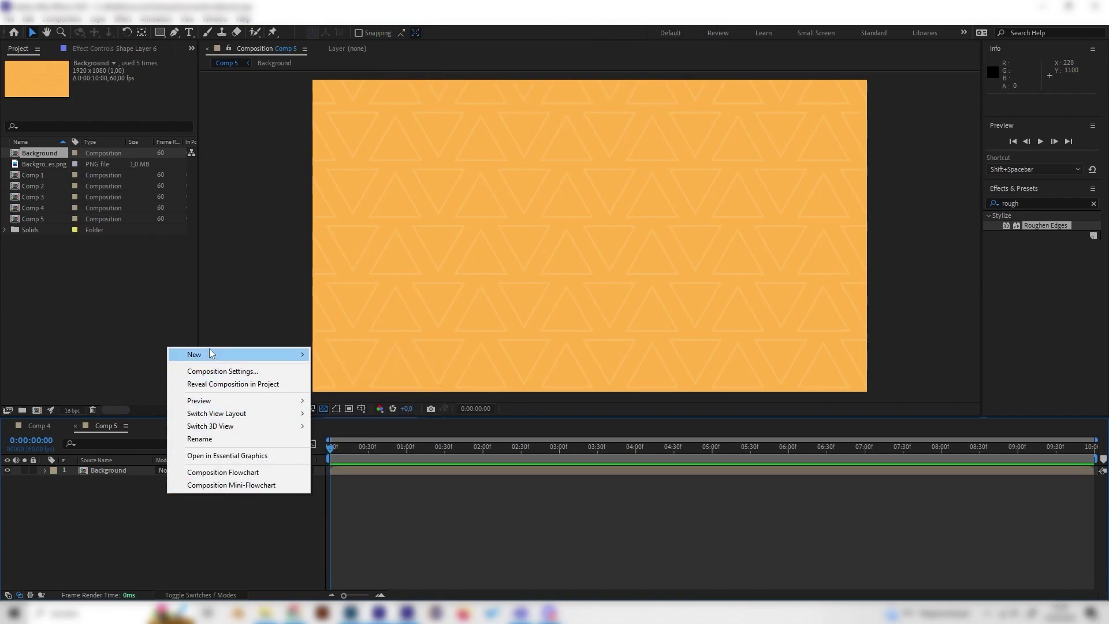
pyautogui.rightClick(134, 521)
pyautogui.moveTo(257, 382)
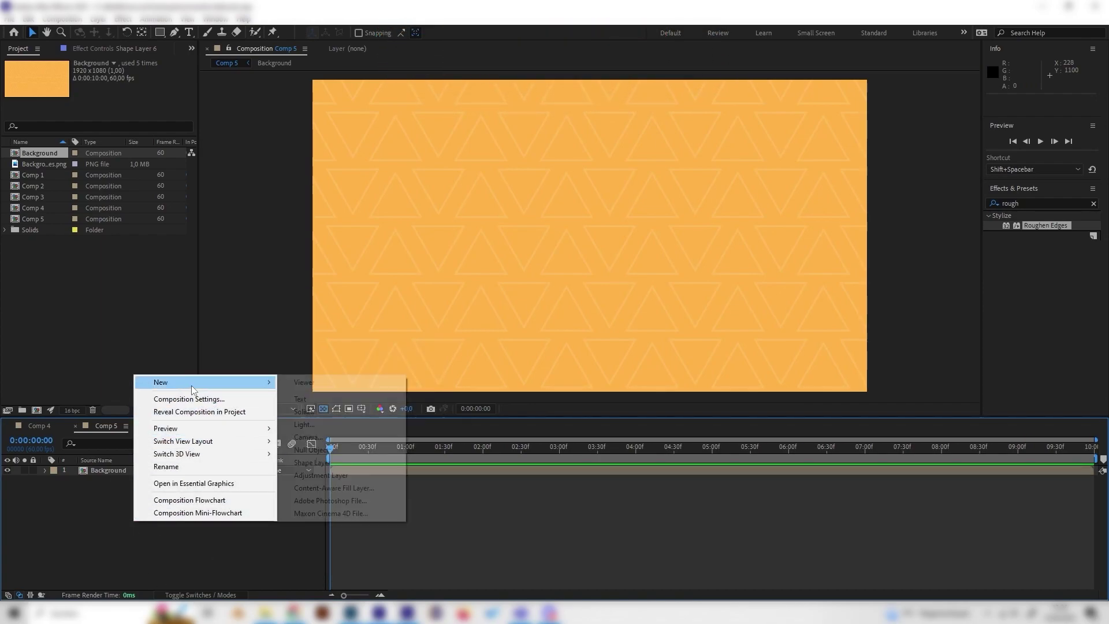
pyautogui.click(316, 464)
pyautogui.click(45, 469)
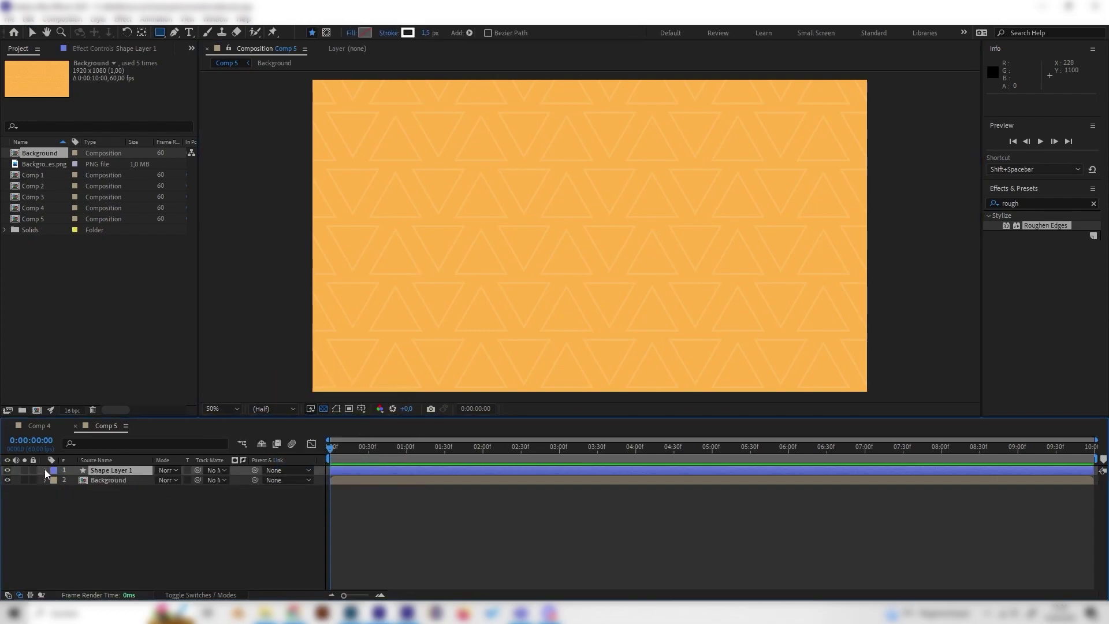
pyautogui.click(241, 480)
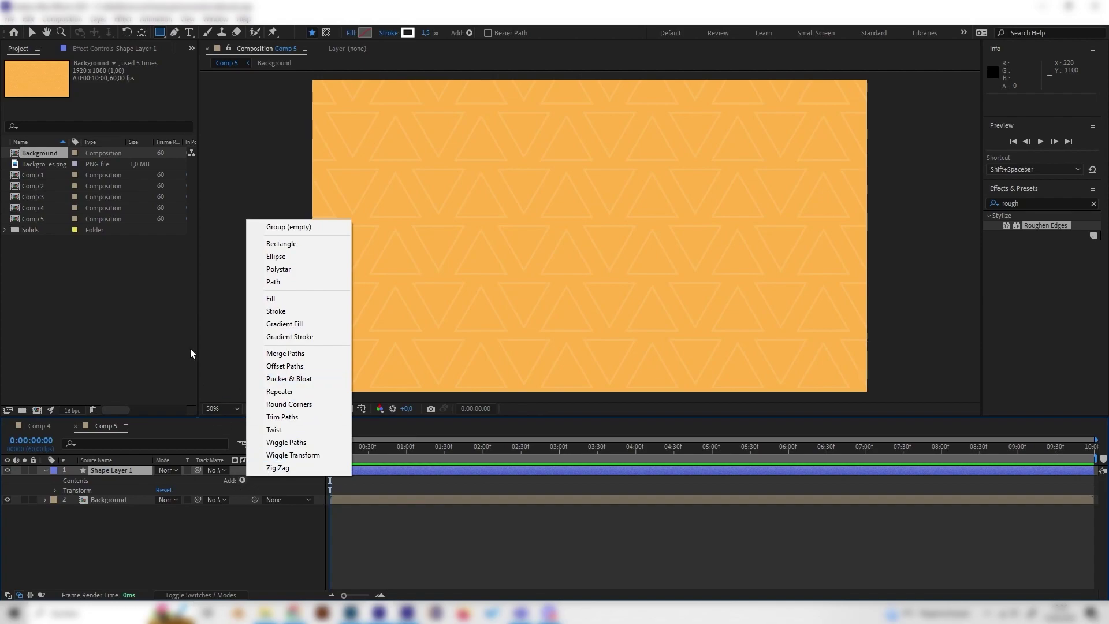
# - Add an Ellipse path and a Stroke to Shape Layer 1
pyautogui.click(287, 256)
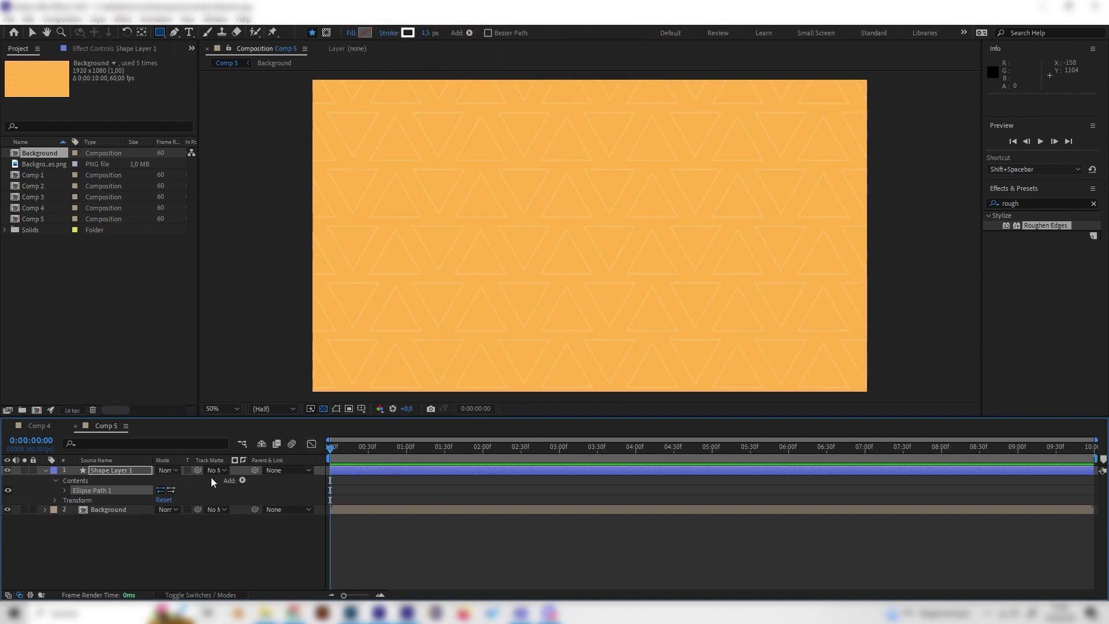
pyautogui.click(242, 480)
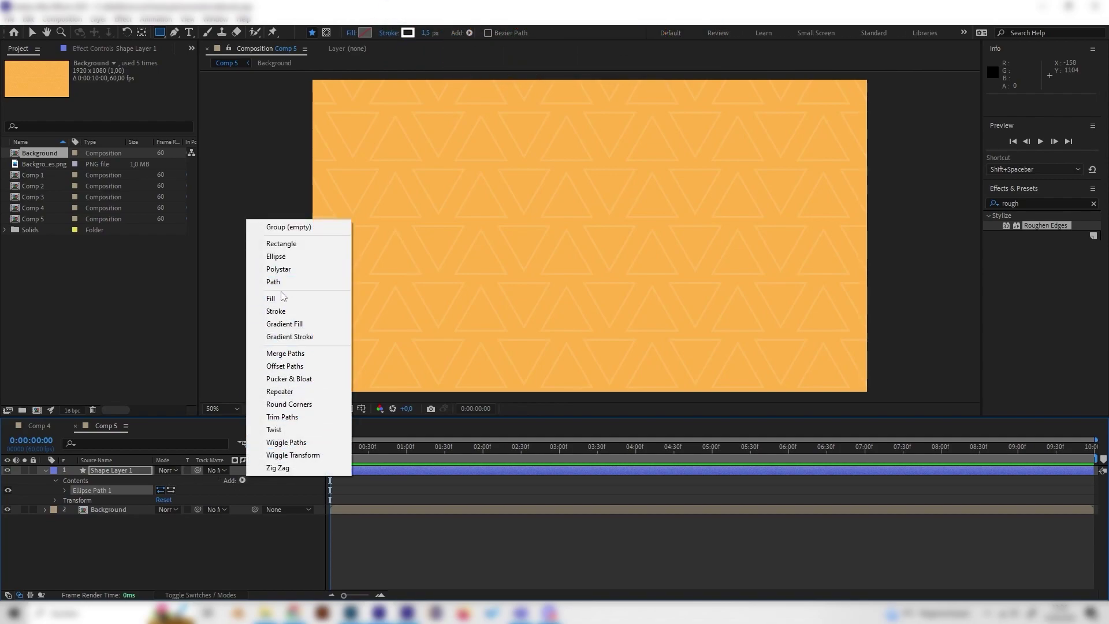
pyautogui.click(286, 311)
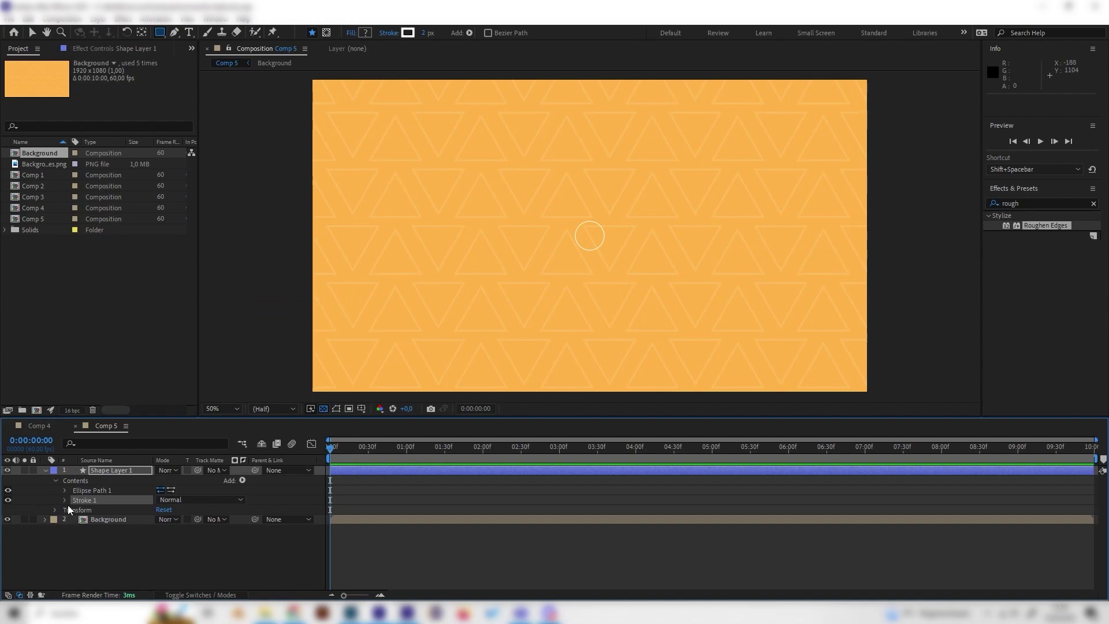
# - Give Stroke 1 the colour #191919 and a width of 70
pyautogui.click(65, 500)
pyautogui.click(162, 507)
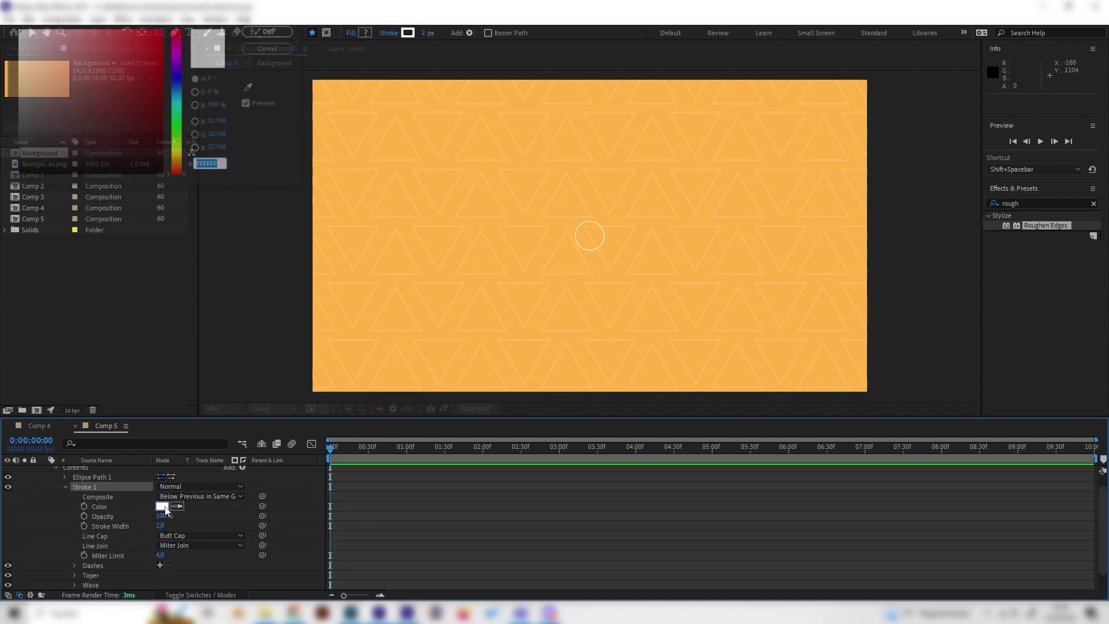
pyautogui.write('191919')
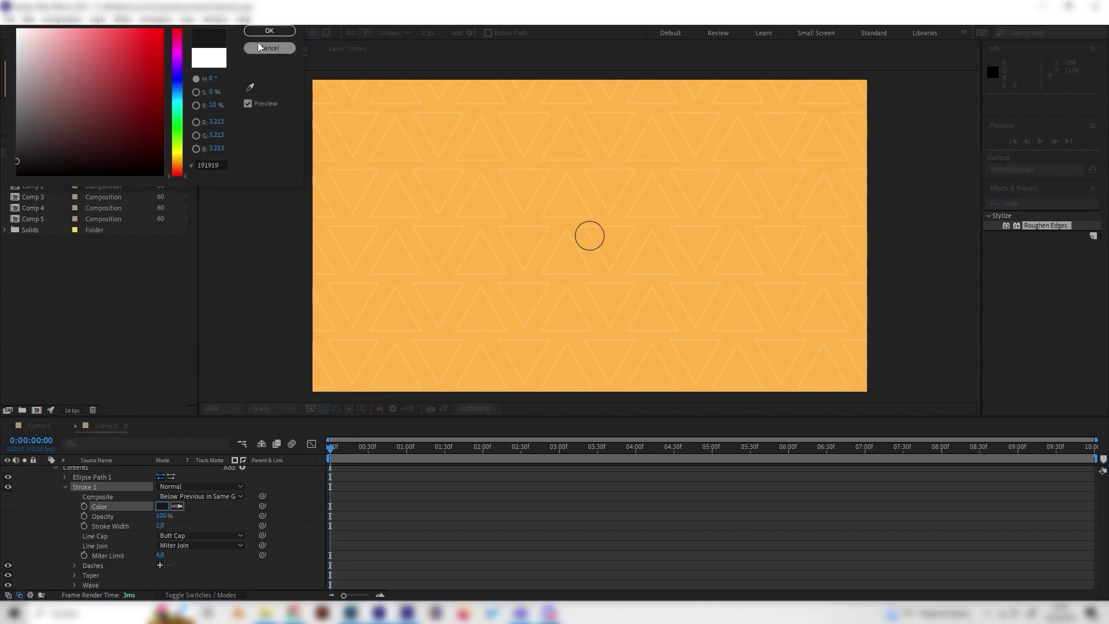
pyautogui.click(269, 30)
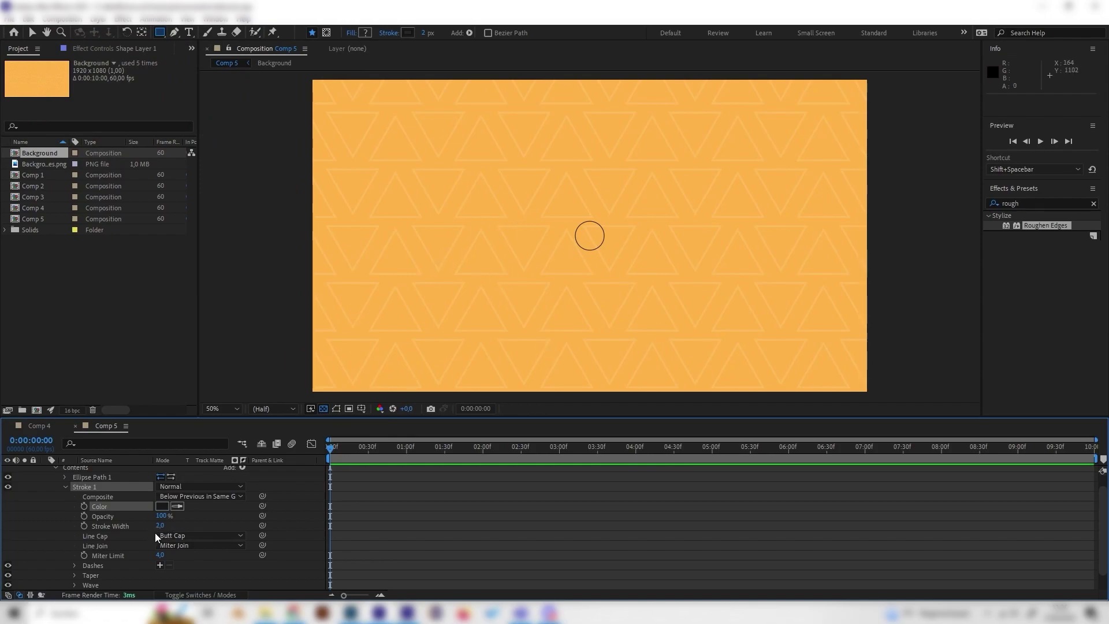
pyautogui.click(113, 525)
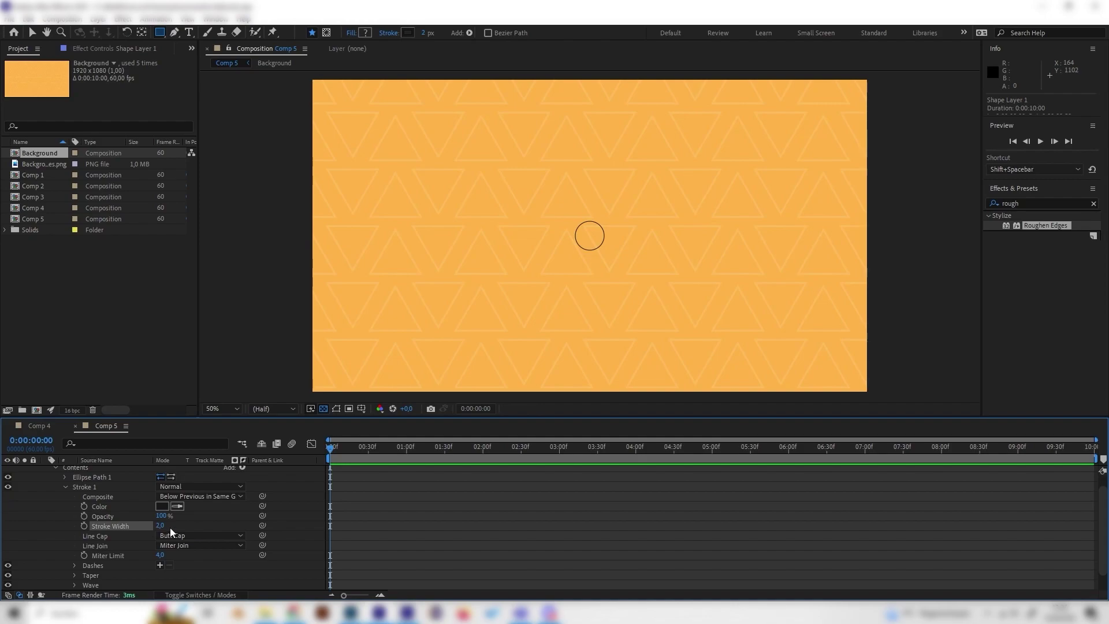
pyautogui.click(169, 527)
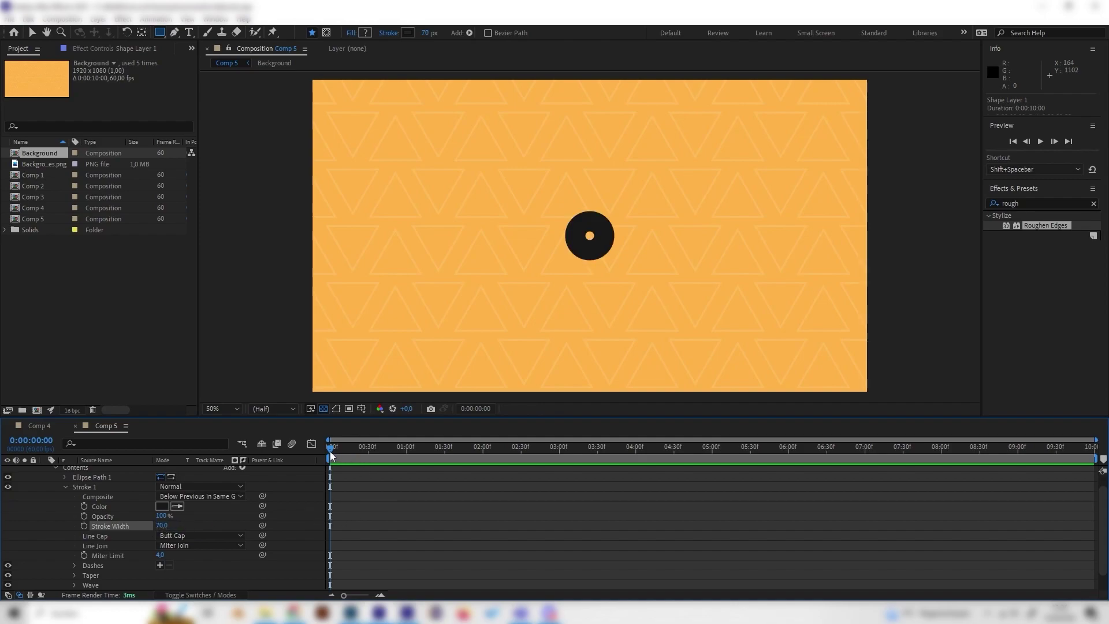
pyautogui.scroll(1, 157, 524)
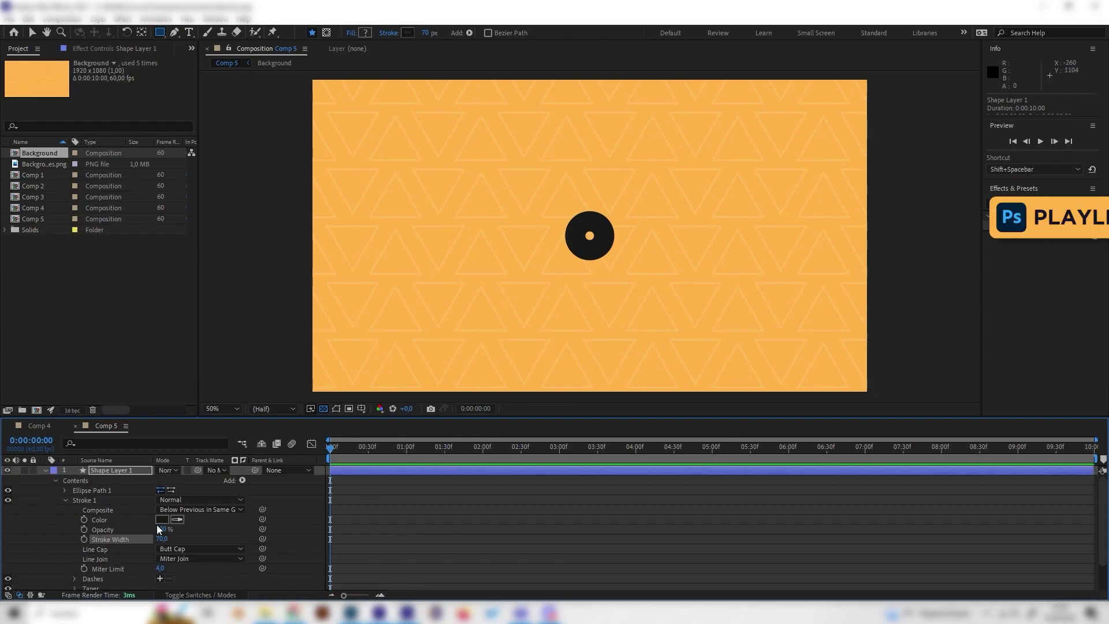
pyautogui.click(65, 500)
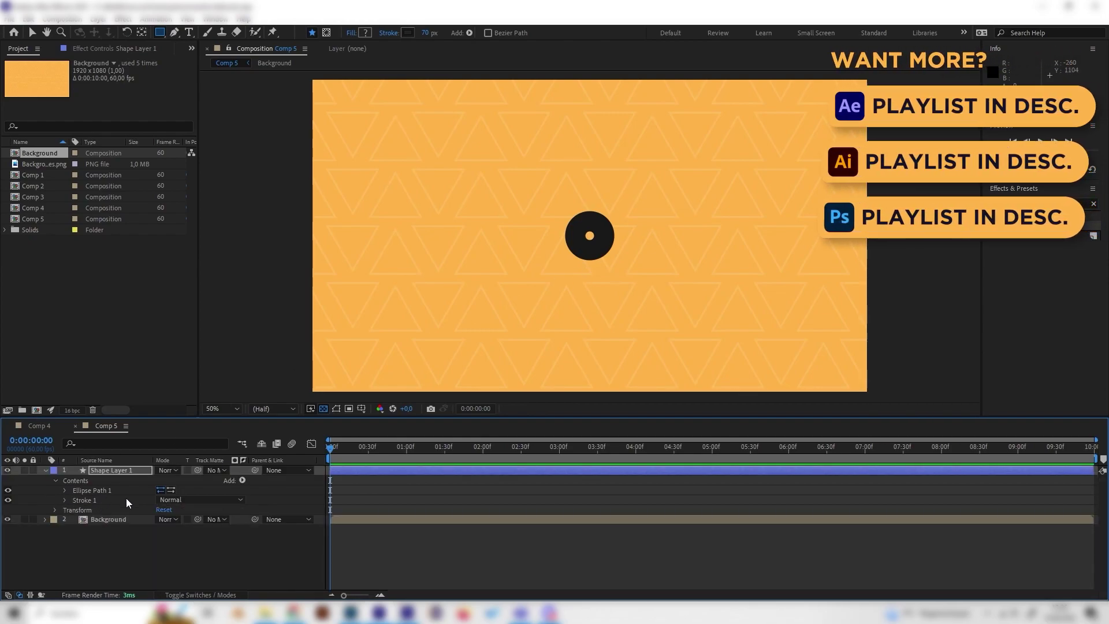
# - Keyframe the ellipse Size from 0 at 0:00 to 639 at 1:29
pyautogui.click(65, 490)
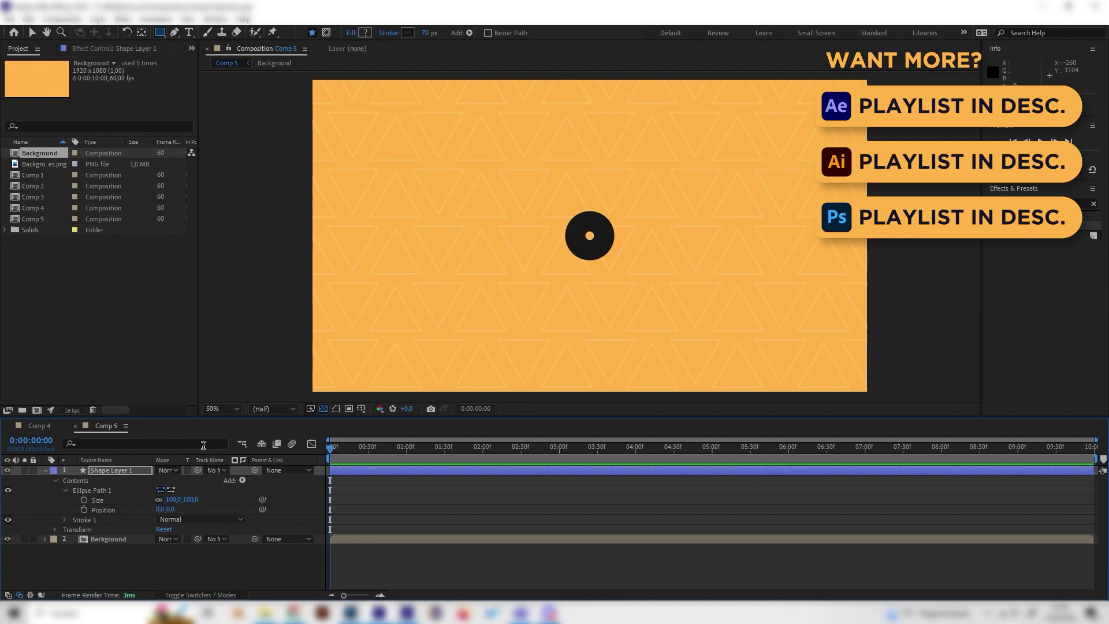
pyautogui.click(98, 491)
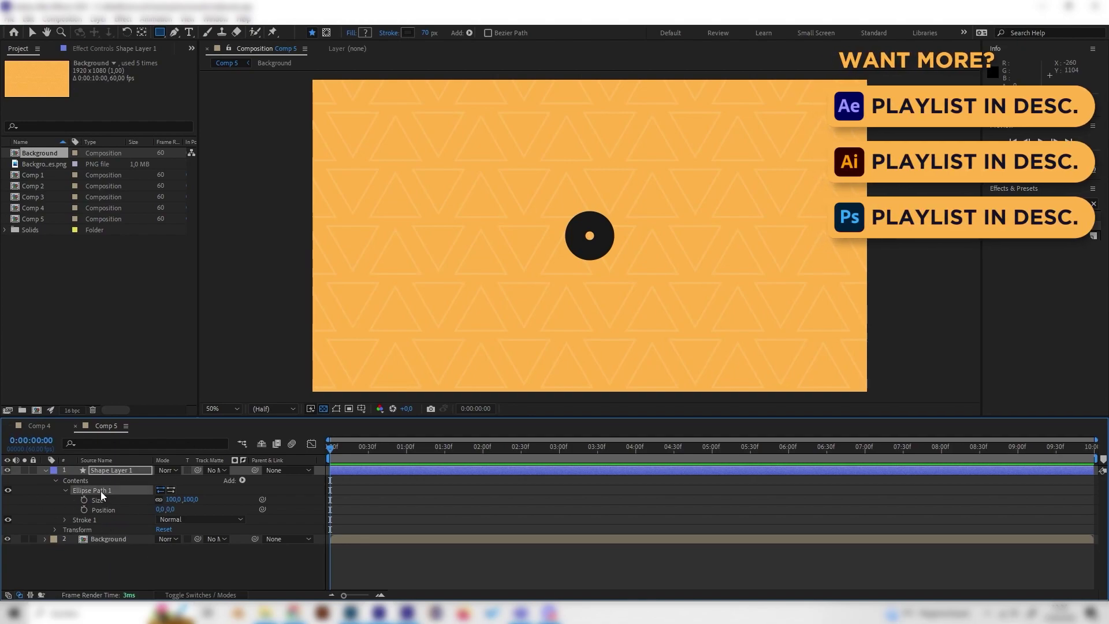
pyautogui.click(114, 501)
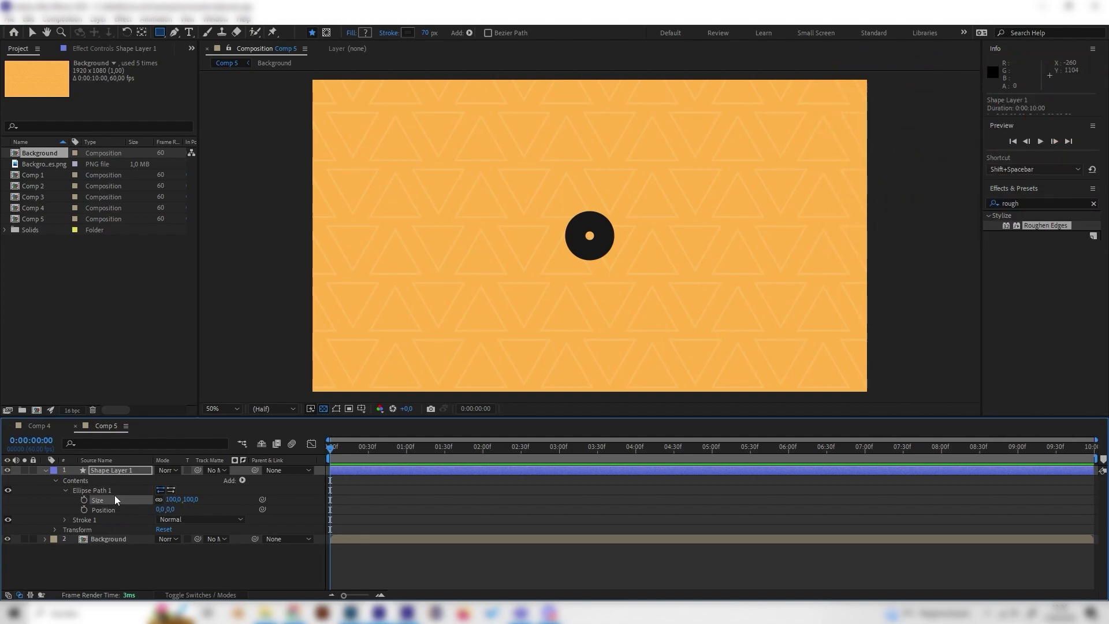
pyautogui.click(201, 501)
pyautogui.write('00')
pyautogui.press('Return')
pyautogui.click(84, 500)
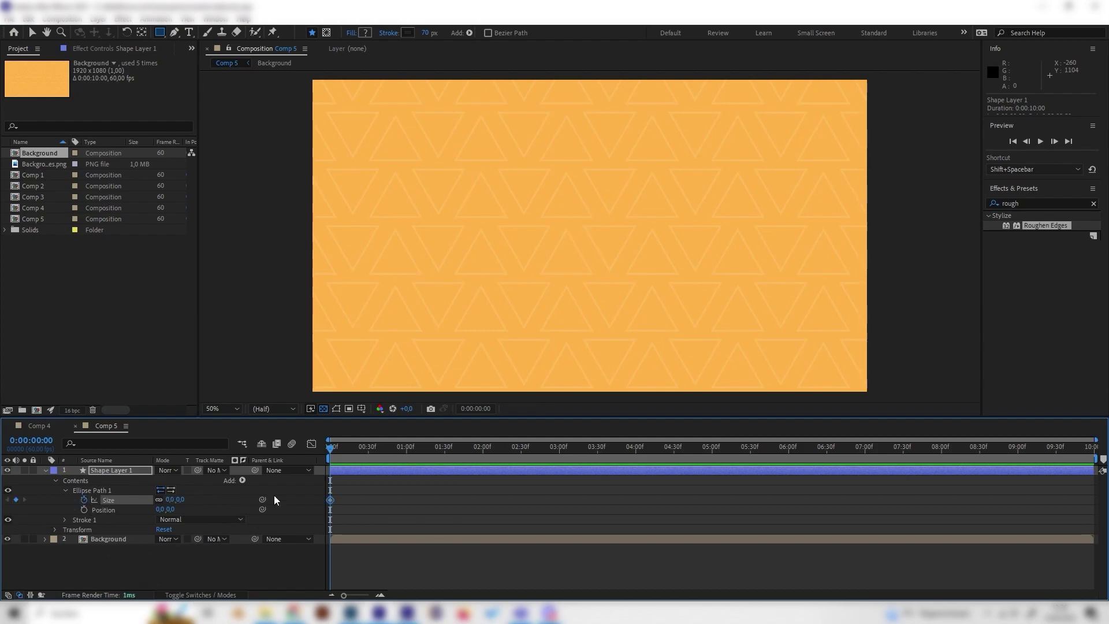
pyautogui.moveTo(436, 446); pyautogui.dragTo(444, 445)
pyautogui.moveTo(172, 500); pyautogui.dragTo(515, 467)
# - Preview the growing ring from the start and scrub back to an early frame
pyautogui.press('pageup')
pyautogui.press('Home')
pyautogui.press('space')
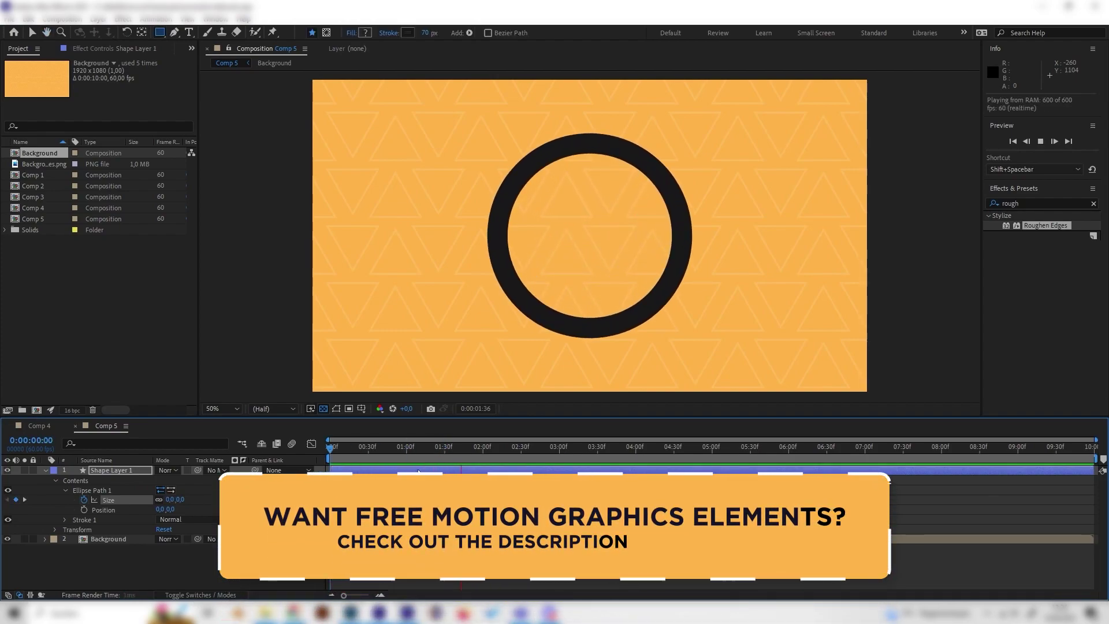
pyautogui.moveTo(351, 452); pyautogui.dragTo(422, 466)
pyautogui.press('Home')
pyautogui.press('space')
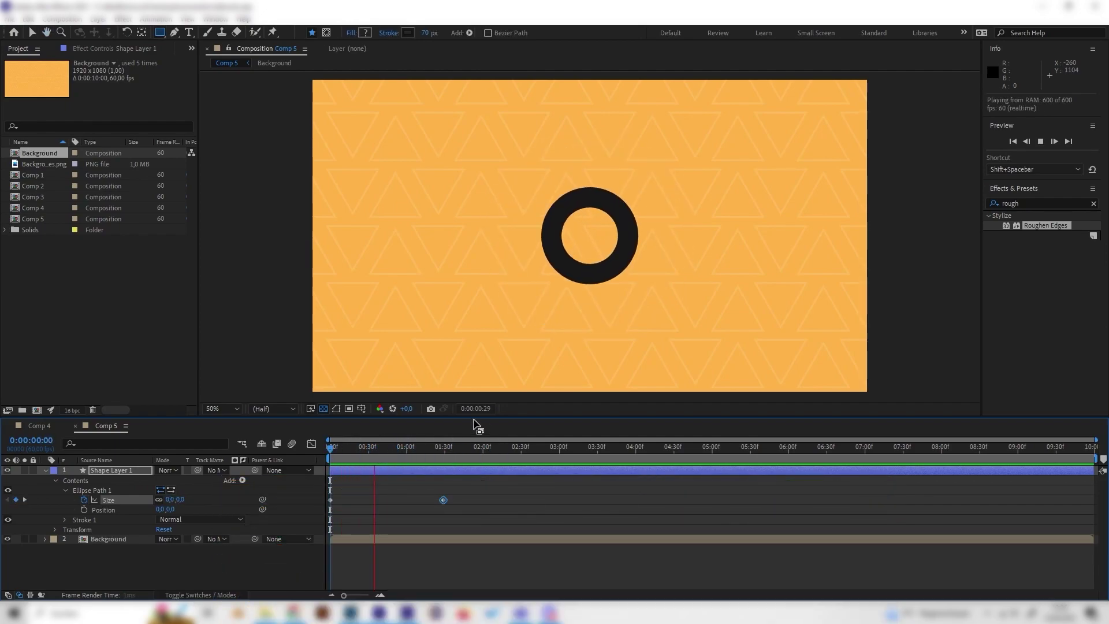
pyautogui.press('space')
pyautogui.moveTo(469, 453); pyautogui.dragTo(524, 452)
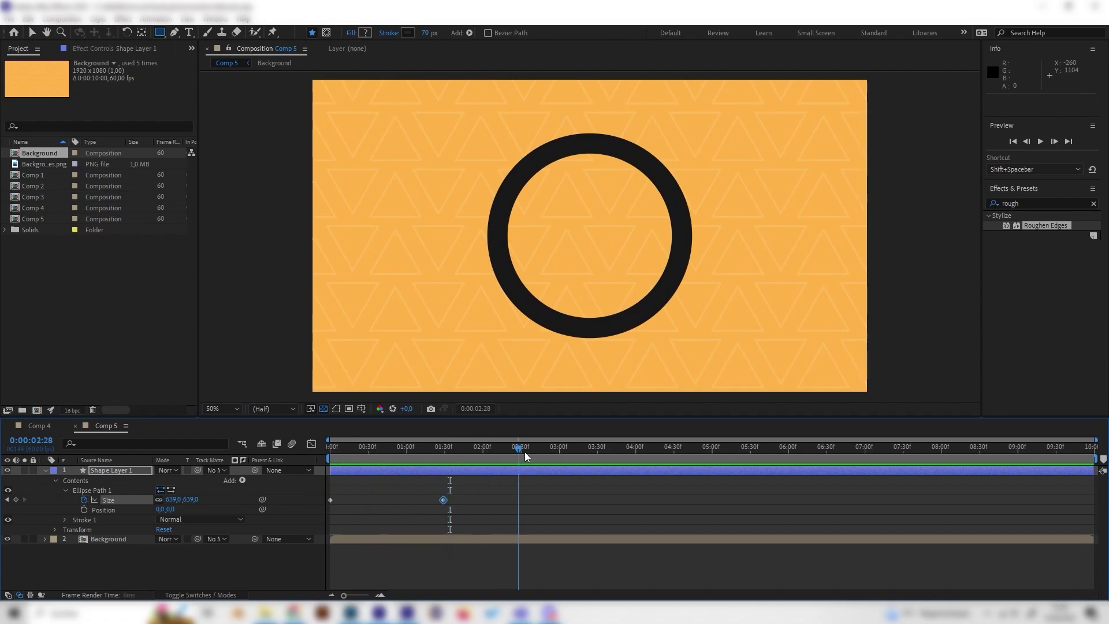
# - In the Graph Editor, Easy Ease both Size keyframes and steepen the first keyframe's handle
pyautogui.click(363, 448)
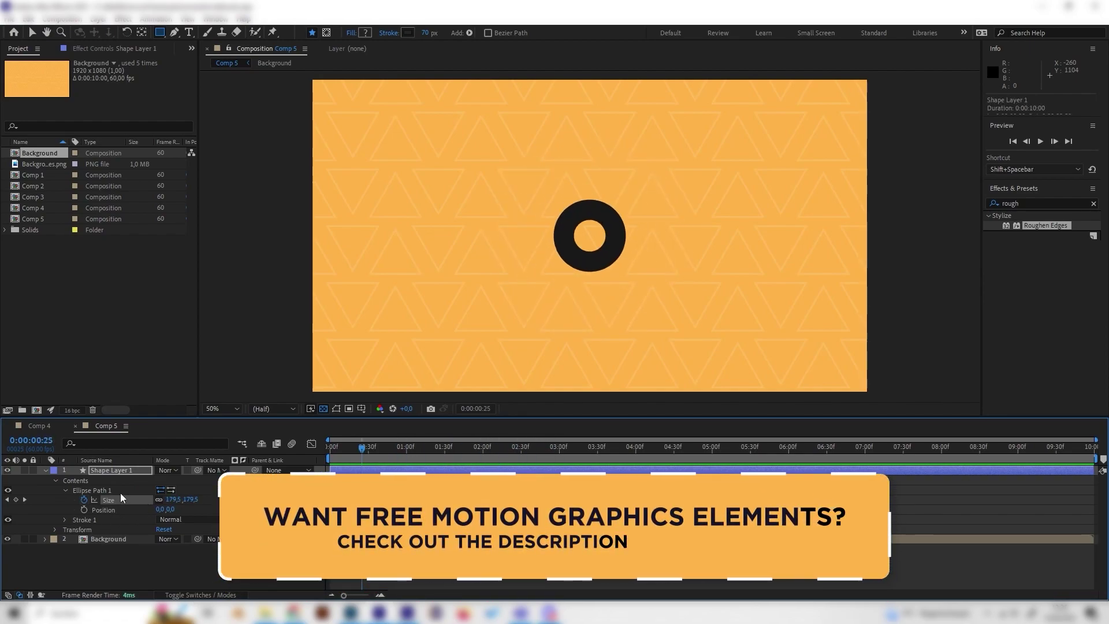
pyautogui.click(312, 446)
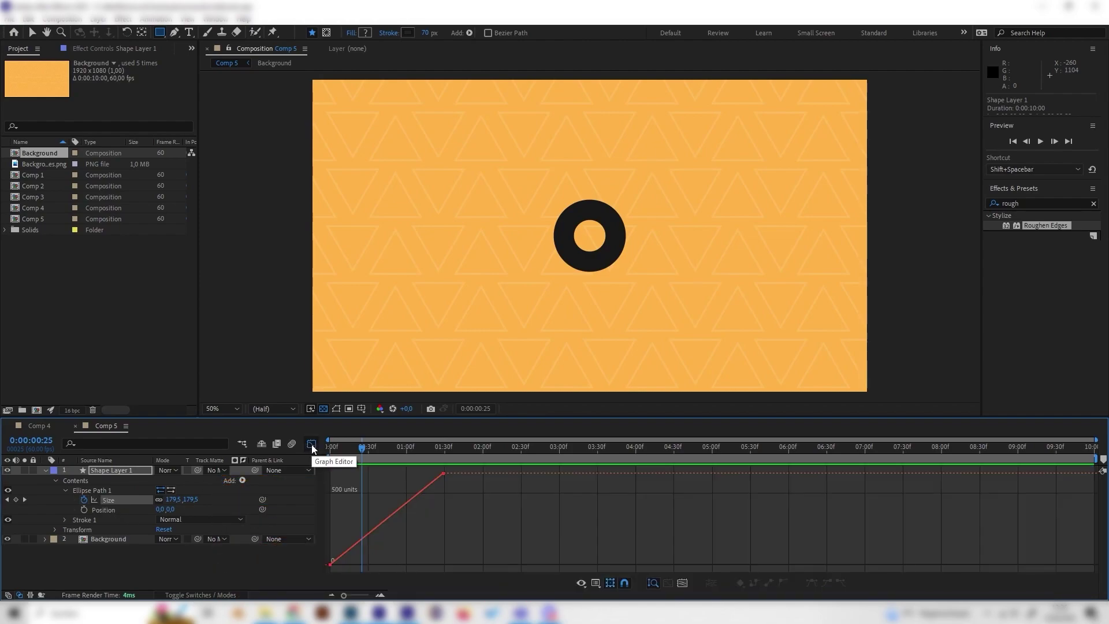
pyautogui.click(126, 500)
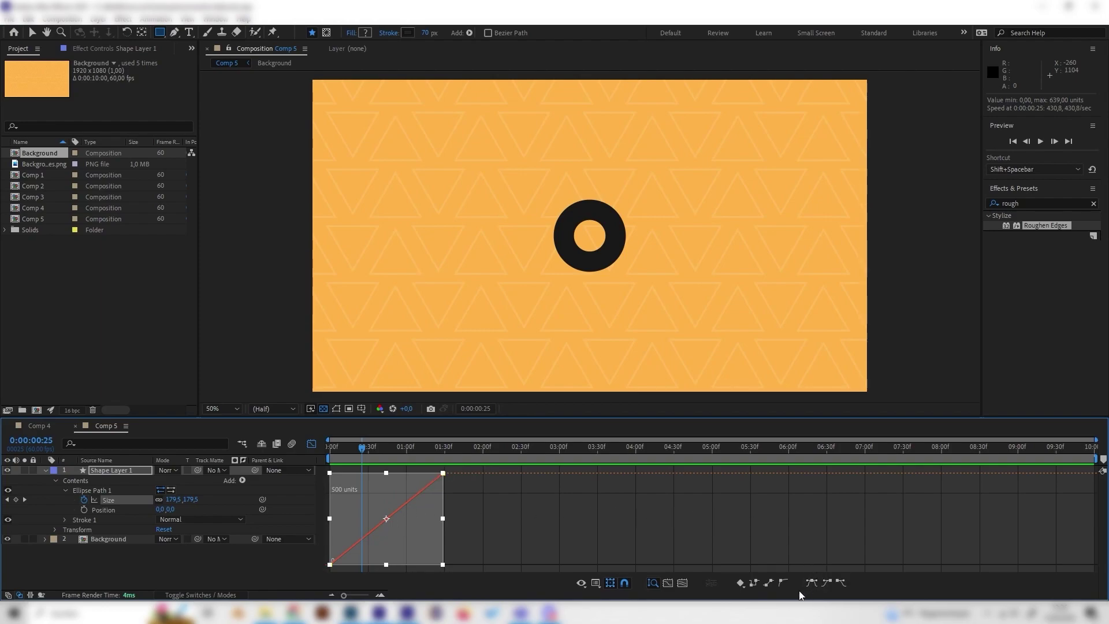
pyautogui.click(812, 582)
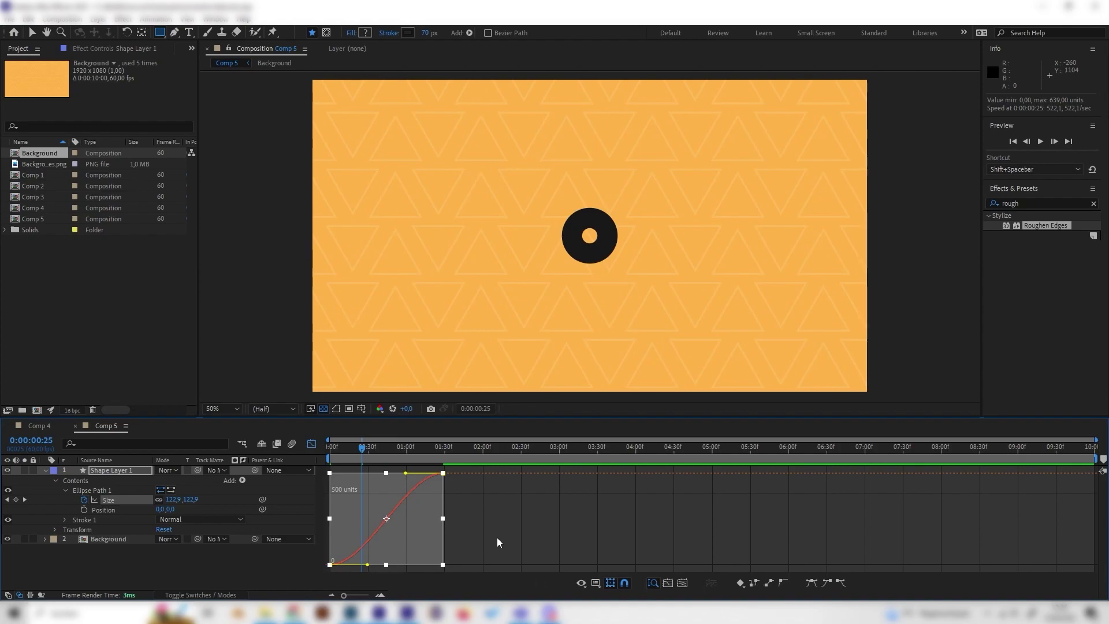
pyautogui.click(469, 521)
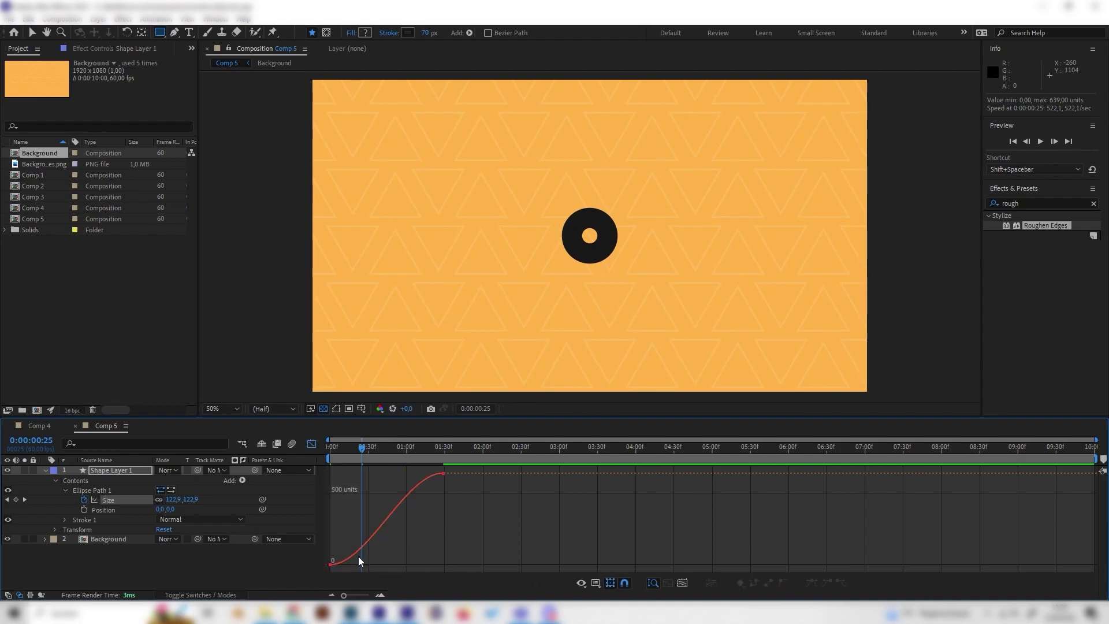
pyautogui.click(330, 564)
pyautogui.moveTo(369, 561); pyautogui.dragTo(315, 481)
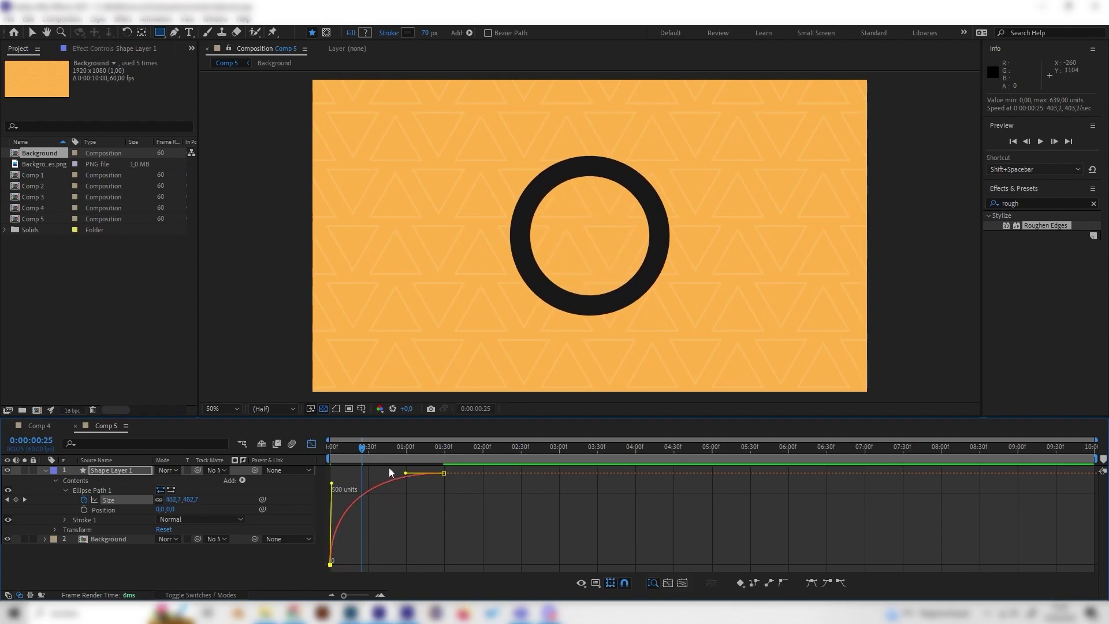
# - Preview and fine-tune the eased size curve, then return to the layer timeline
pyautogui.moveTo(363, 450); pyautogui.dragTo(397, 466)
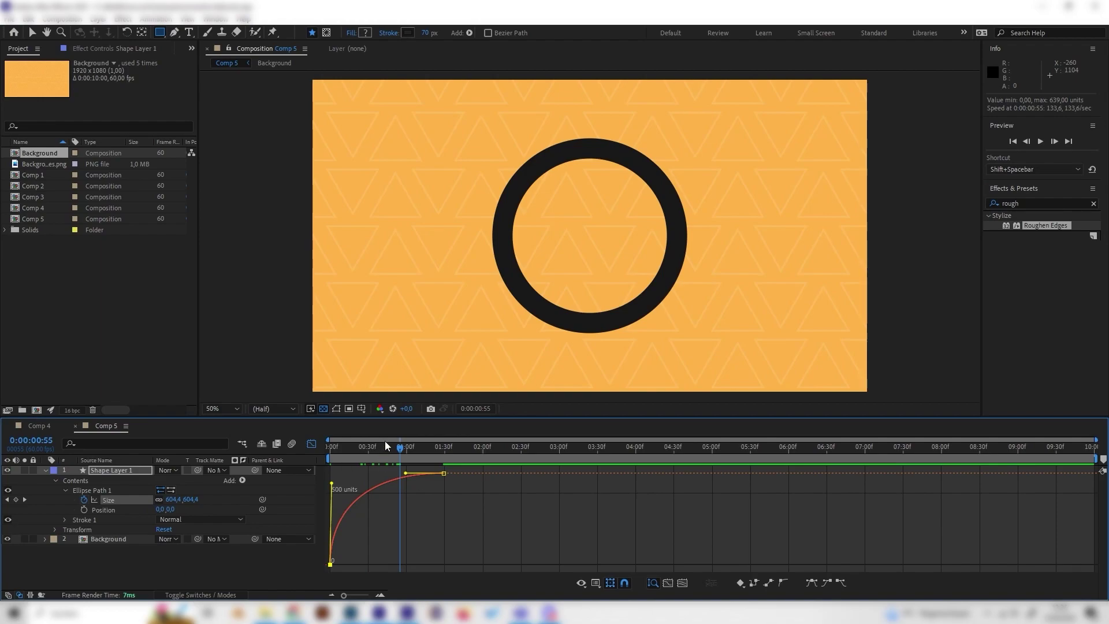
pyautogui.press('space')
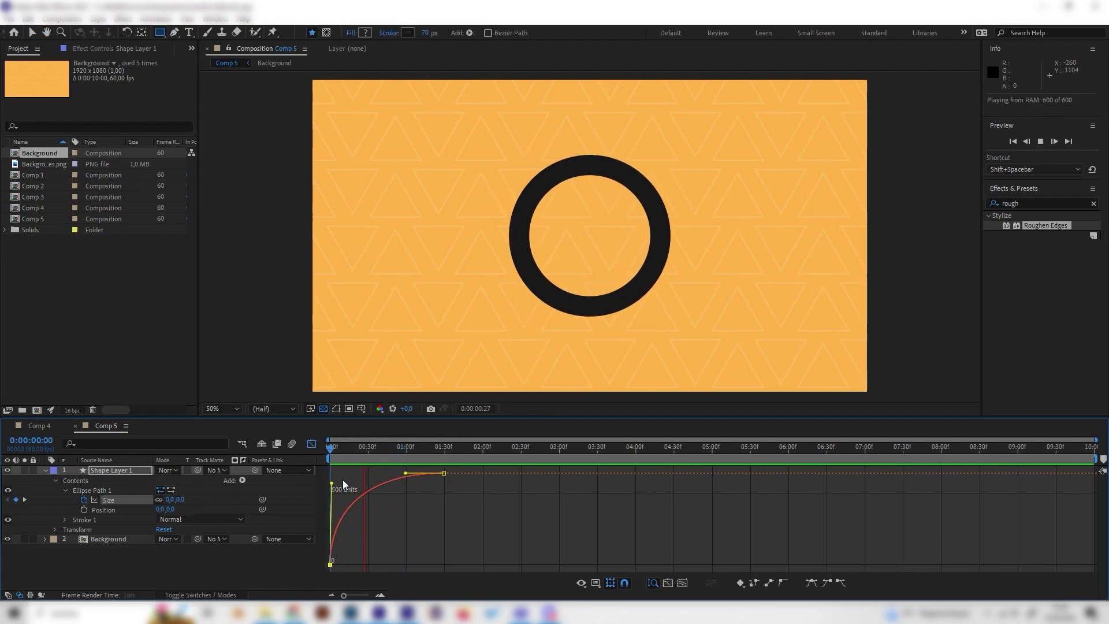
pyautogui.click(406, 475)
pyautogui.moveTo(407, 475); pyautogui.dragTo(391, 473)
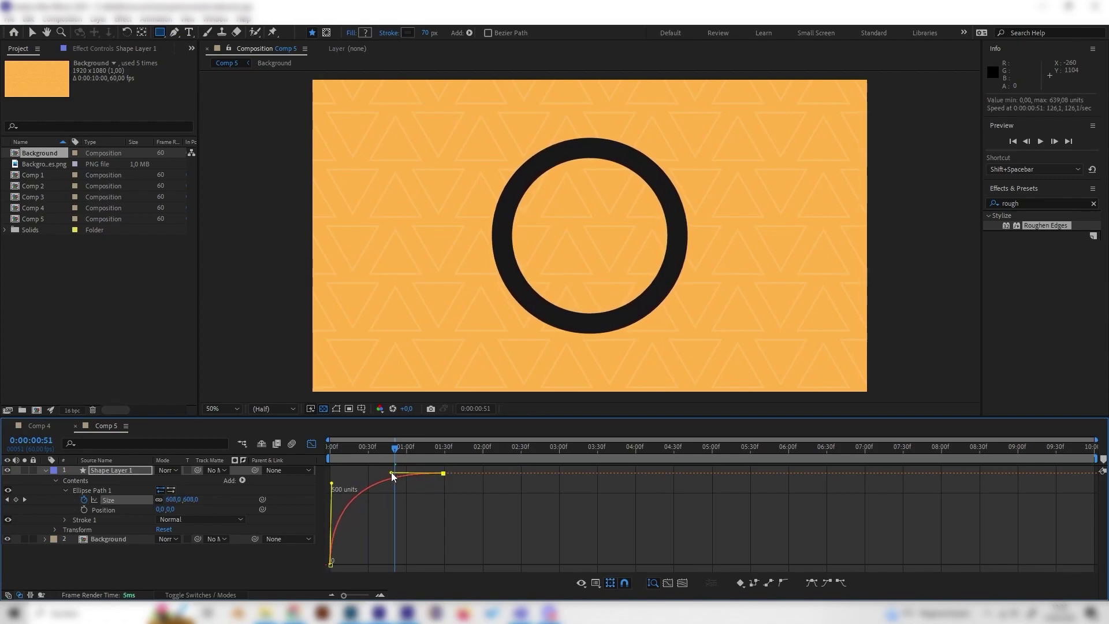
pyautogui.press('space')
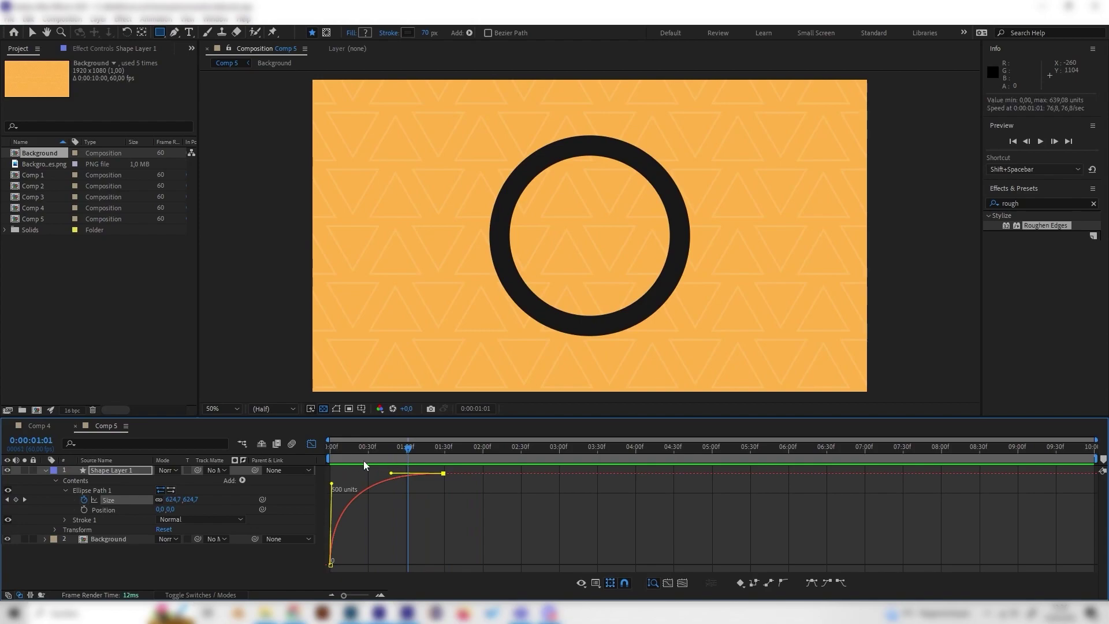
pyautogui.click(312, 444)
pyautogui.moveTo(422, 446)
pyautogui.mouseDown()
pyautogui.moveTo(514, 446)
pyautogui.moveTo(424, 460)
pyautogui.moveTo(329, 455)
pyautogui.mouseUp()
# - Keyframe Stroke Width from 70 at 0:00 down to 0 around 1:19
pyautogui.click(64, 519)
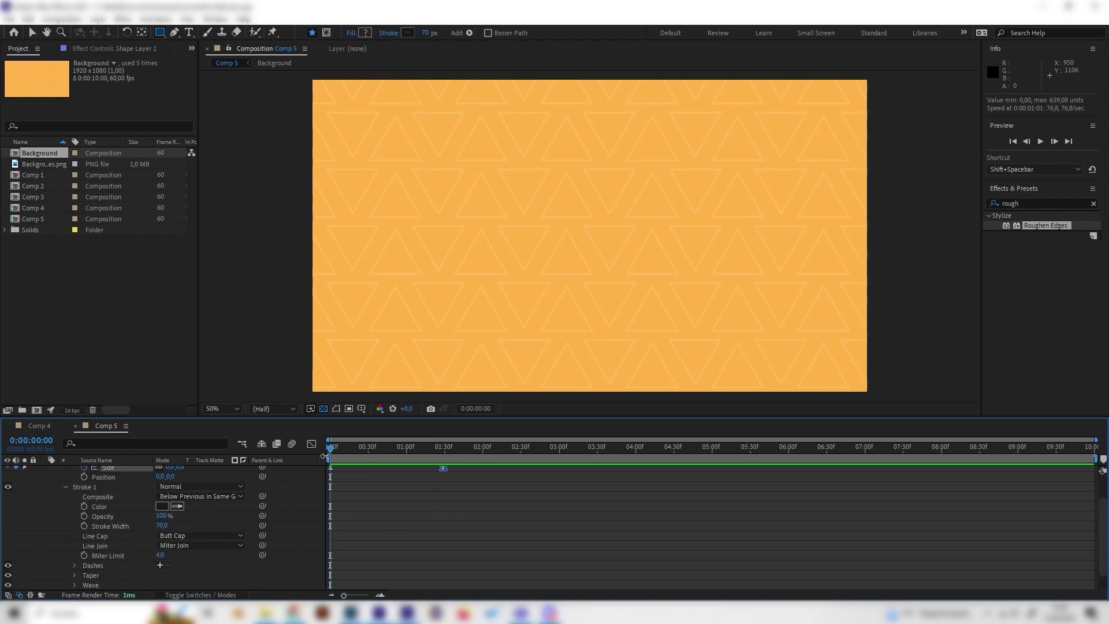
pyautogui.moveTo(330, 457)
pyautogui.mouseDown()
pyautogui.moveTo(384, 460)
pyautogui.moveTo(330, 456)
pyautogui.mouseUp()
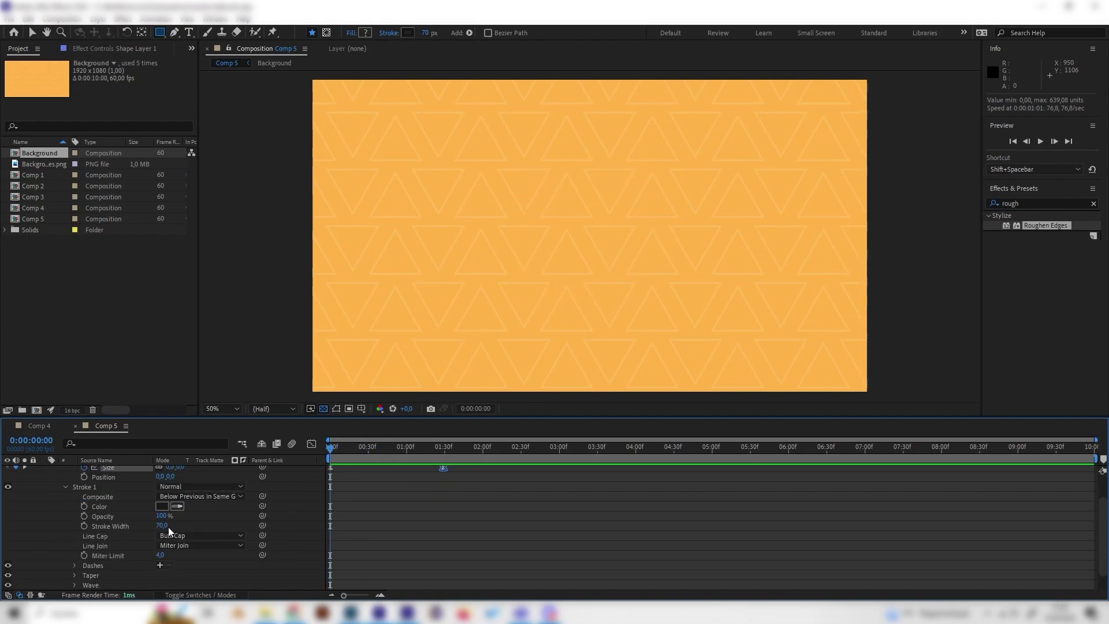
pyautogui.click(85, 526)
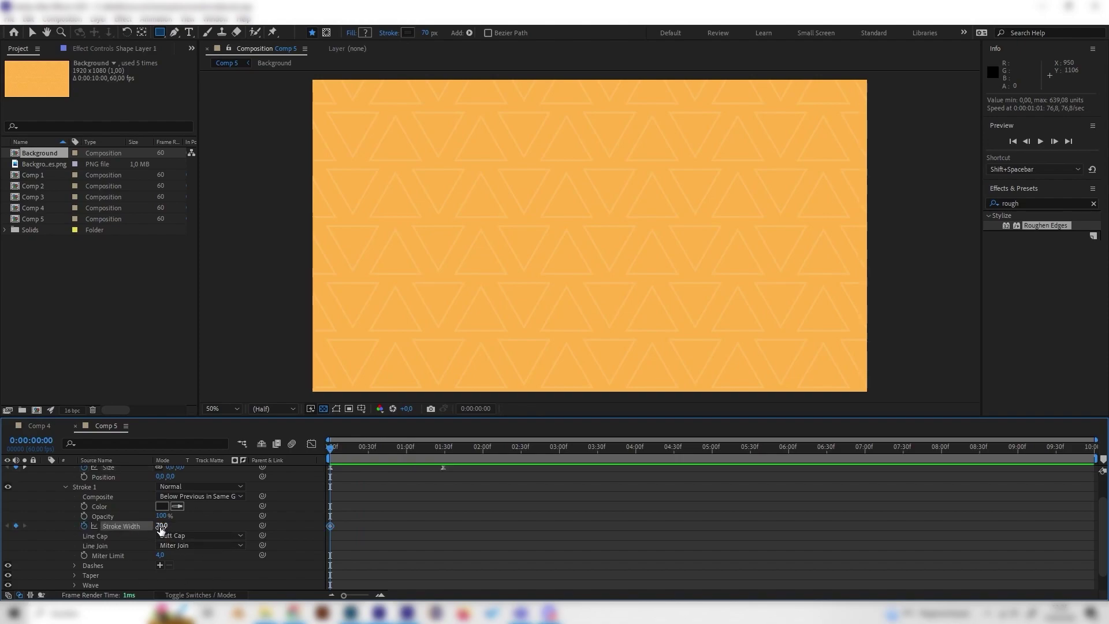
pyautogui.scroll(2, 435, 522)
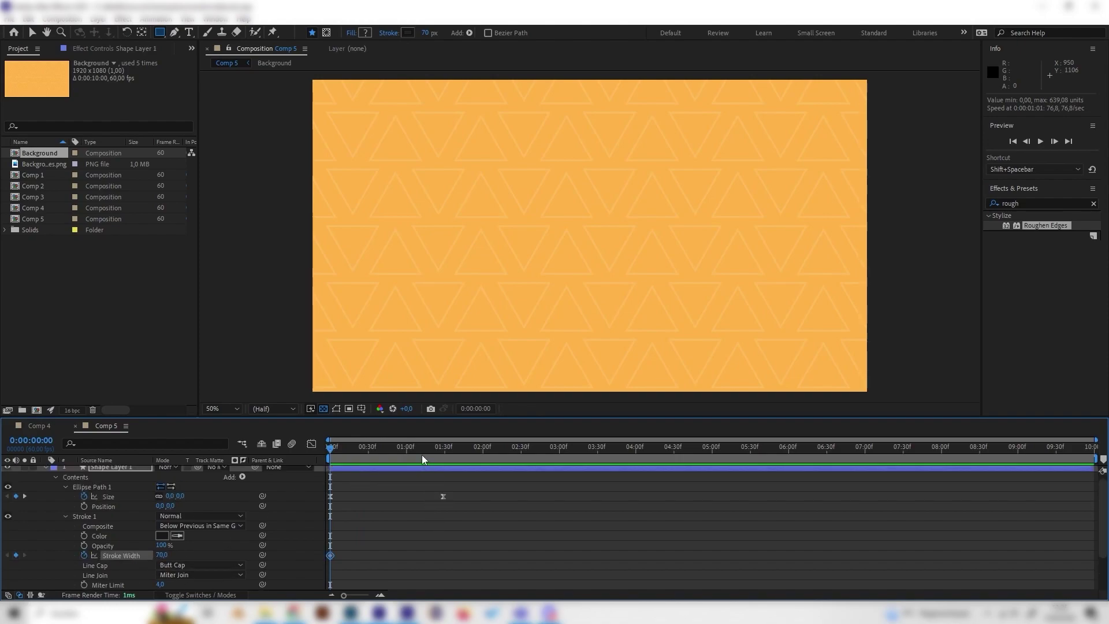
pyautogui.moveTo(422, 455)
pyautogui.mouseDown()
pyautogui.moveTo(445, 456)
pyautogui.moveTo(431, 447)
pyautogui.mouseUp()
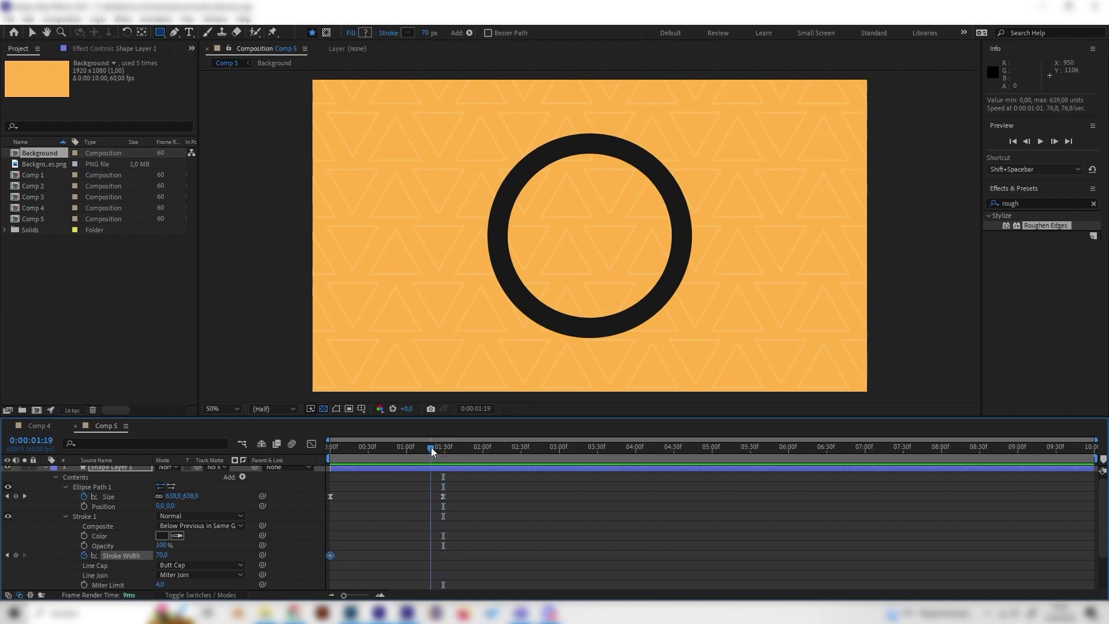
pyautogui.click(455, 508)
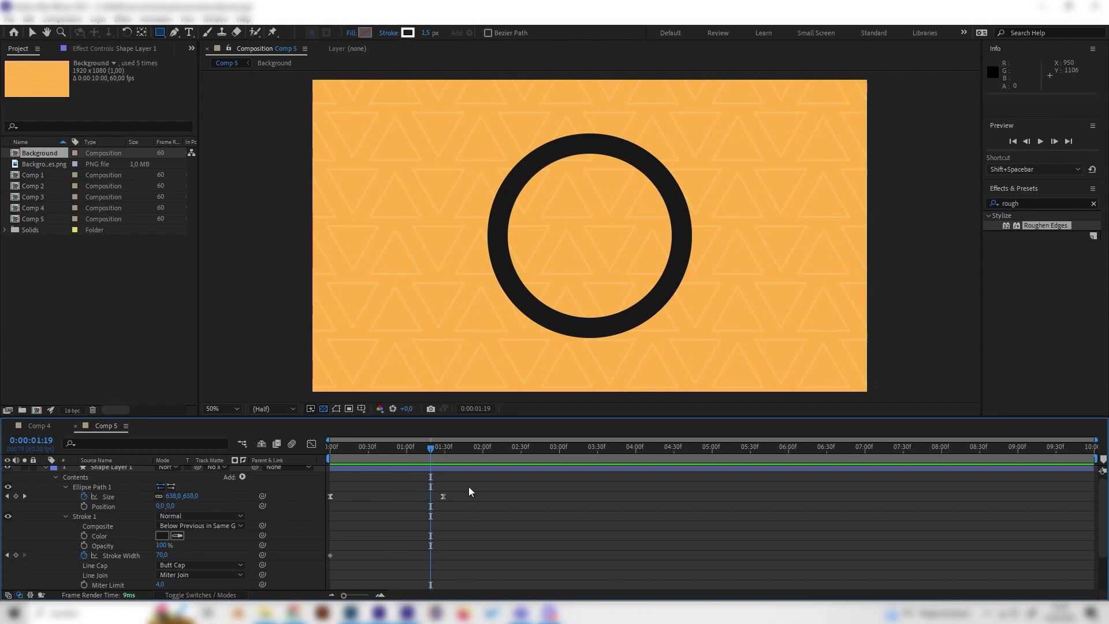
pyautogui.click(164, 555)
pyautogui.write('0')
pyautogui.press('Return')
# - Preview the thinning ring and scrub back to an early thick-ring frame
pyautogui.press('space')
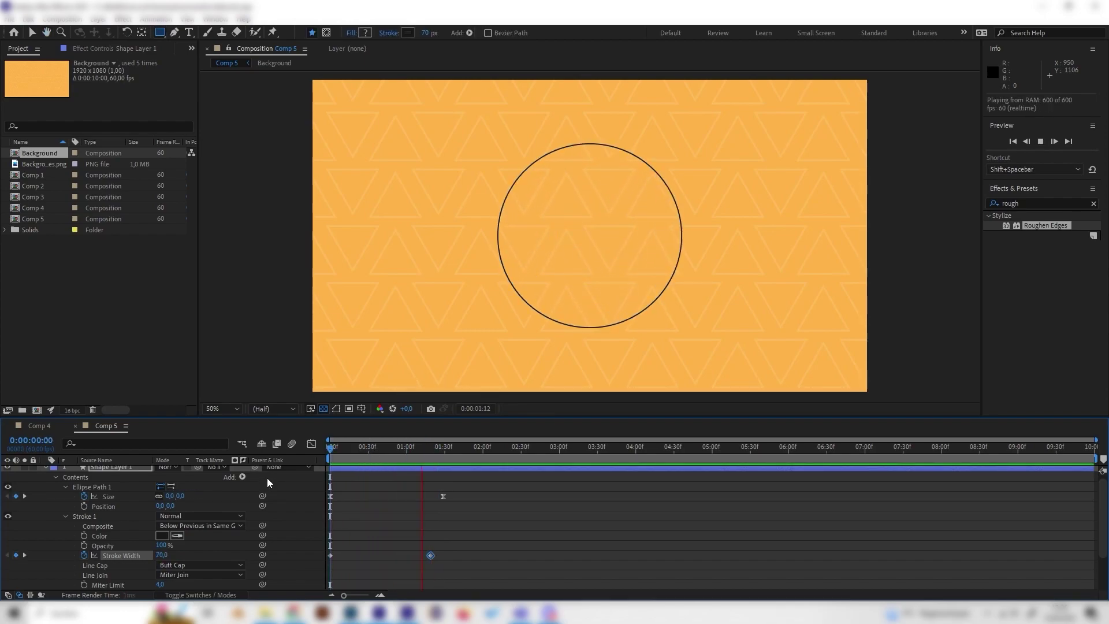
pyautogui.press('space')
pyautogui.press('space')
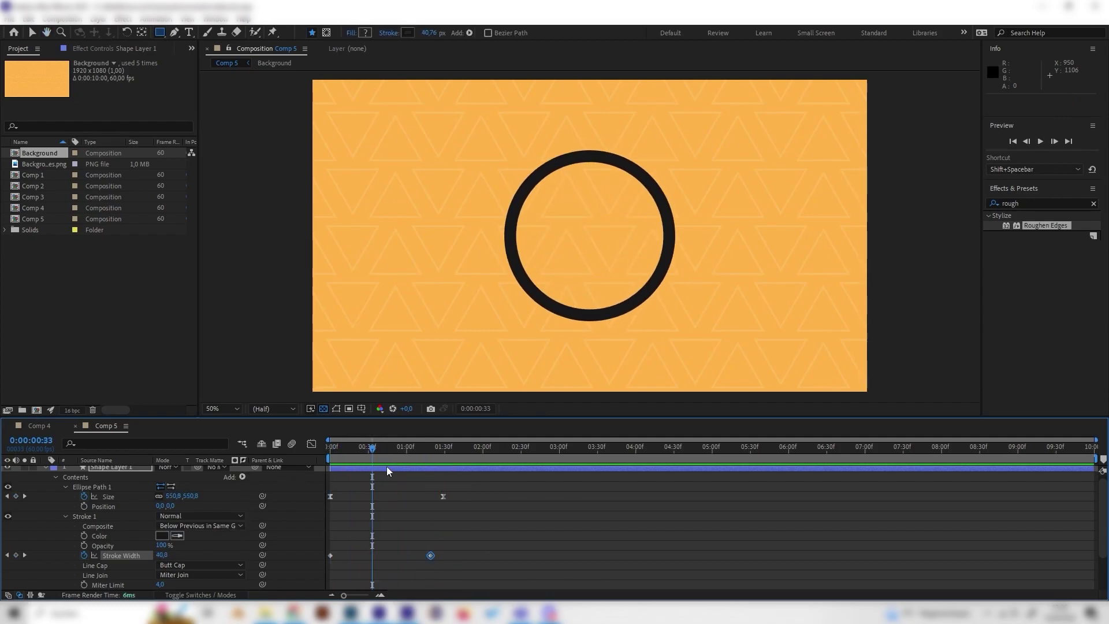
pyautogui.click(391, 452)
pyautogui.moveTo(383, 464); pyautogui.dragTo(336, 480)
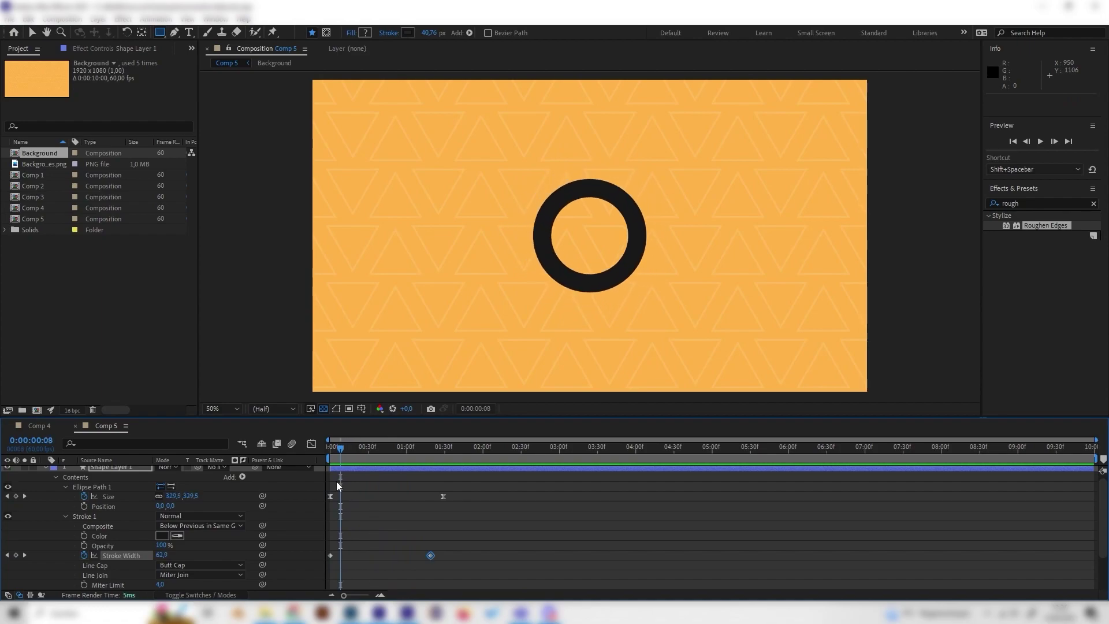
# - Duplicate the ring layer and move the copy to the lower left
pyautogui.scroll(1, 91, 532)
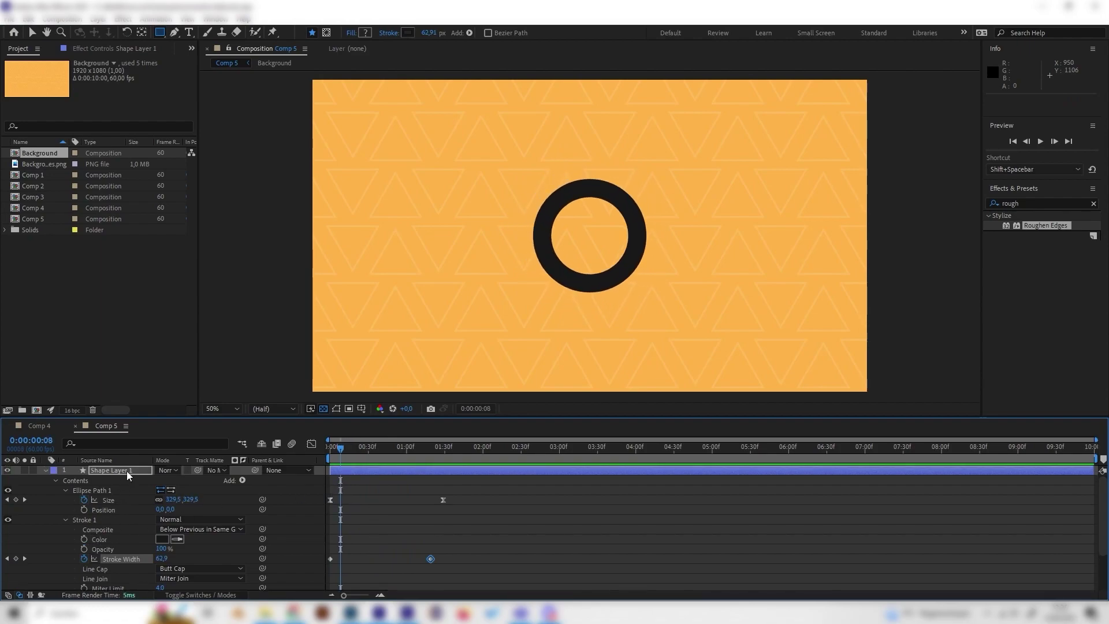
pyautogui.click(44, 470)
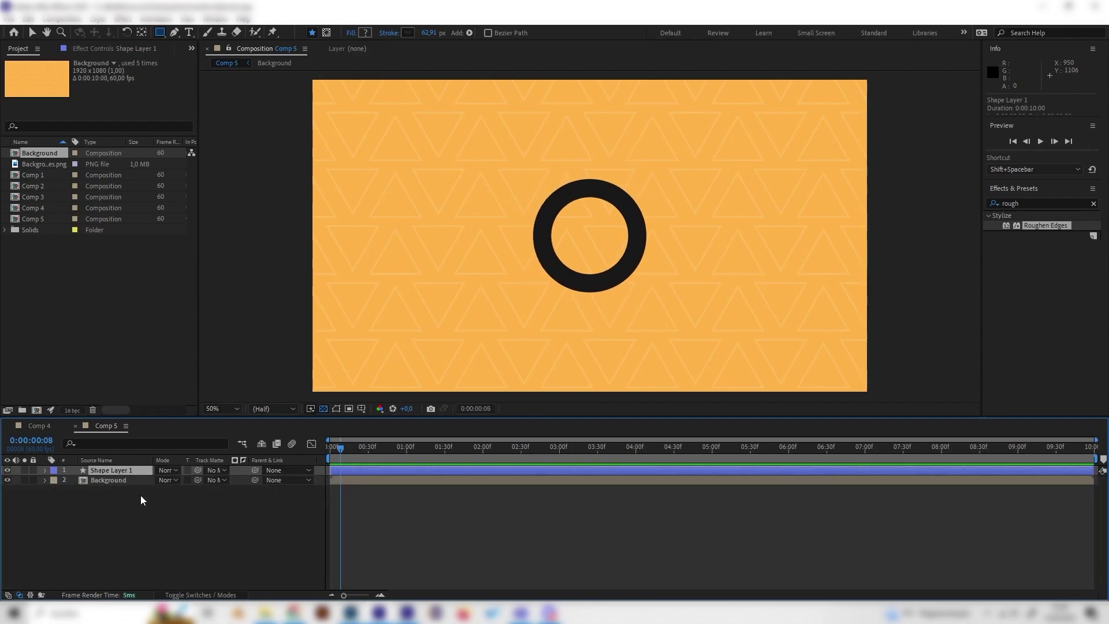
pyautogui.hotkey('ctrl', 'd')
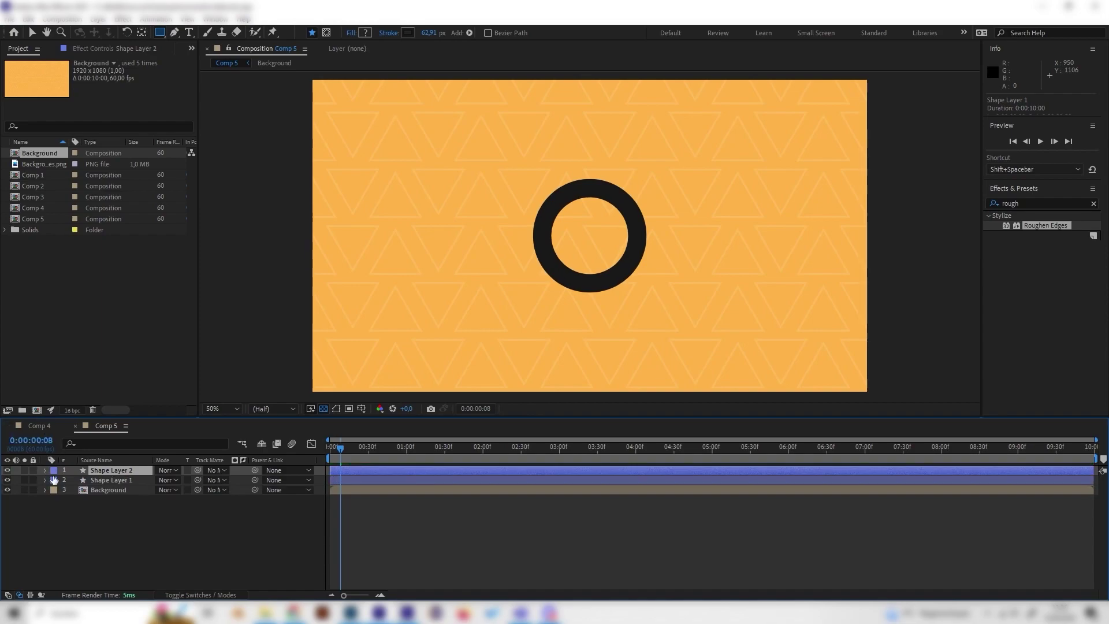
pyautogui.press('p')
pyautogui.moveTo(164, 480); pyautogui.dragTo(136, 481)
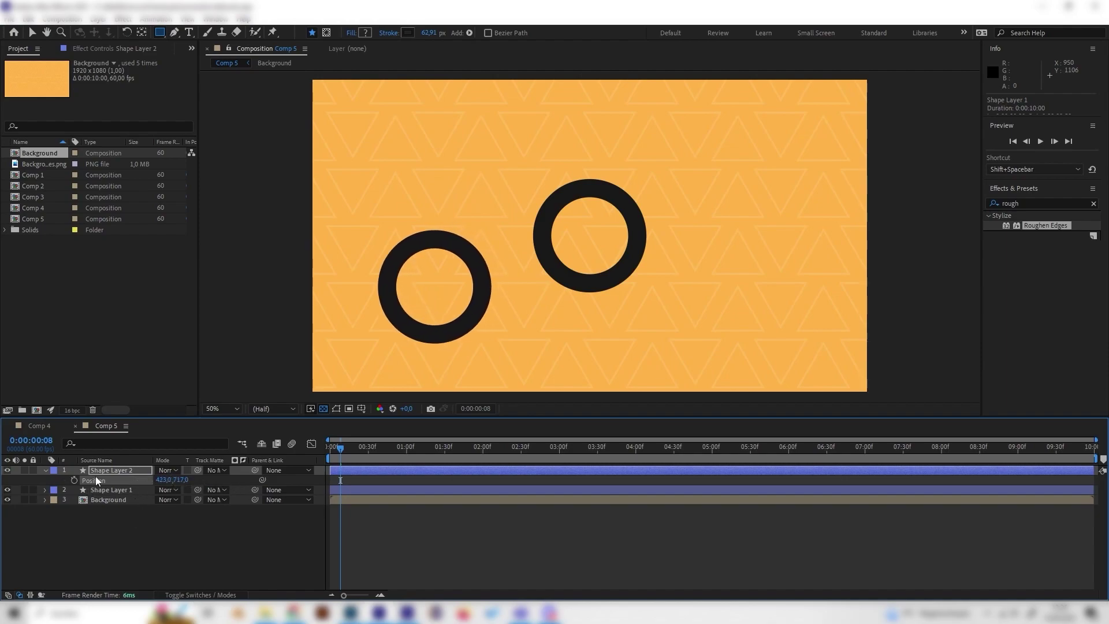
# - Duplicate Shape Layer 2 into a third ring and move it to the upper right
pyautogui.click(108, 470)
pyautogui.hotkey('ctrl', 'd')
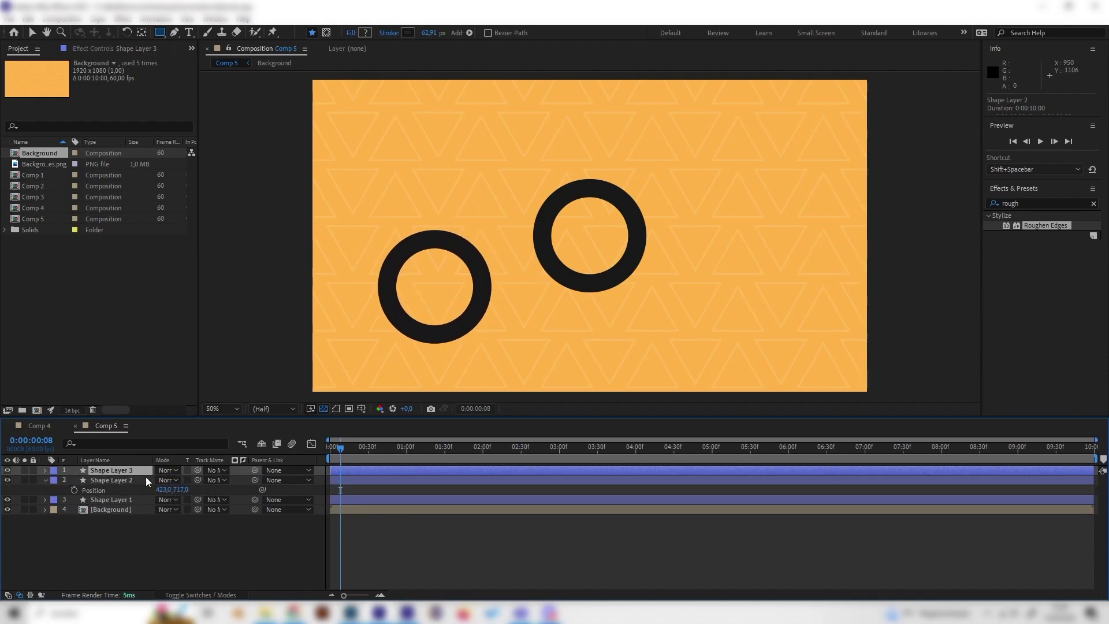
pyautogui.press('p')
pyautogui.moveTo(164, 480); pyautogui.dragTo(802, 508)
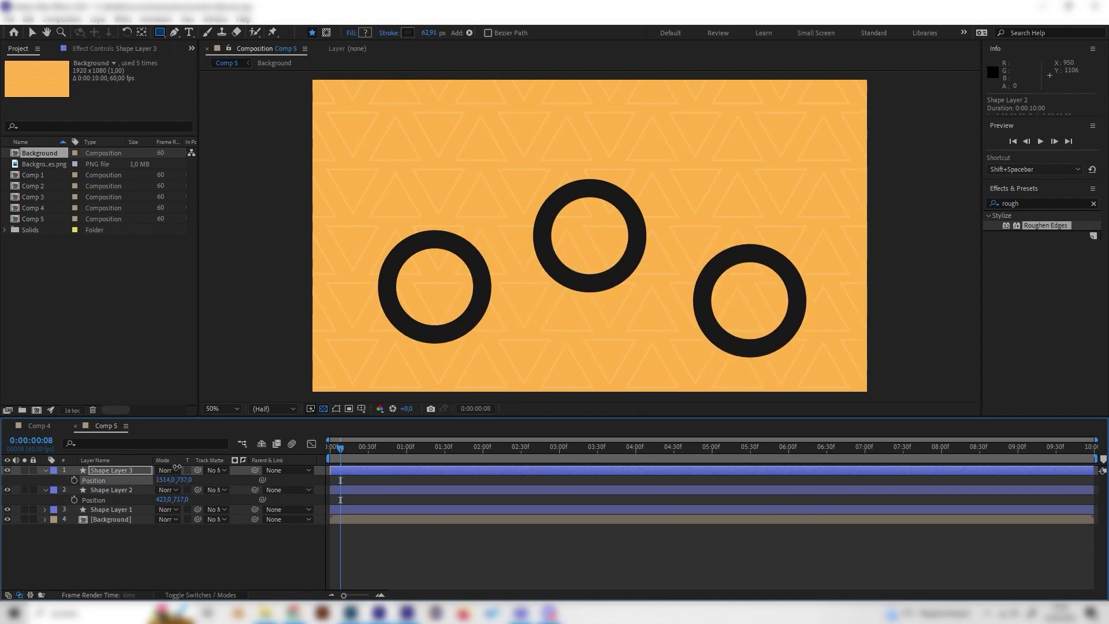
pyautogui.moveTo(177, 466); pyautogui.dragTo(24, 431)
pyautogui.click(40, 426)
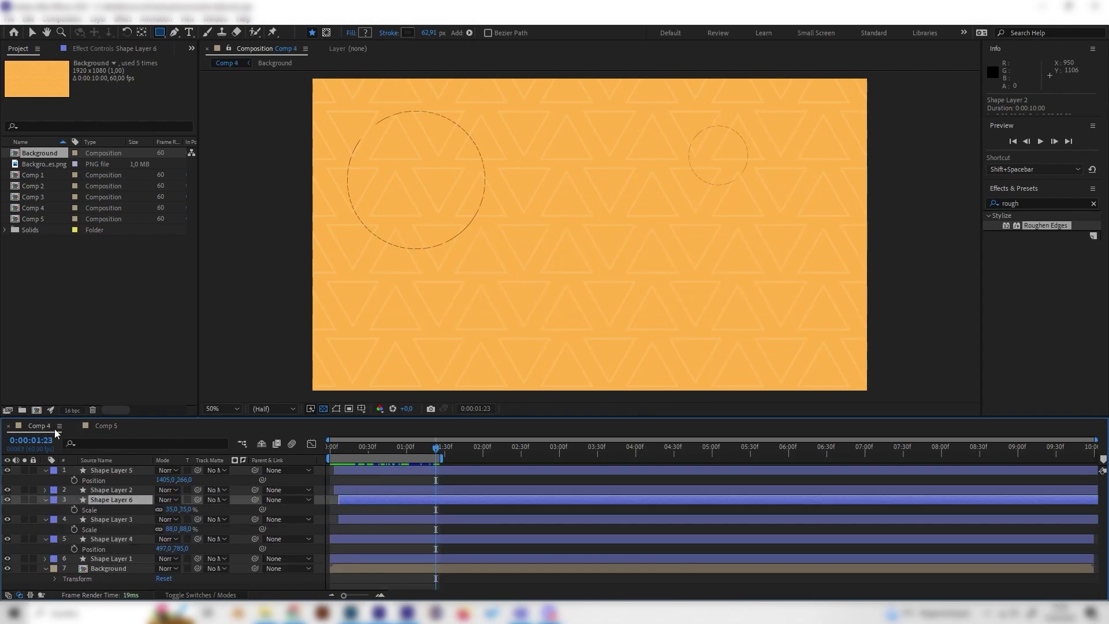
pyautogui.scroll(2, 426, 193)
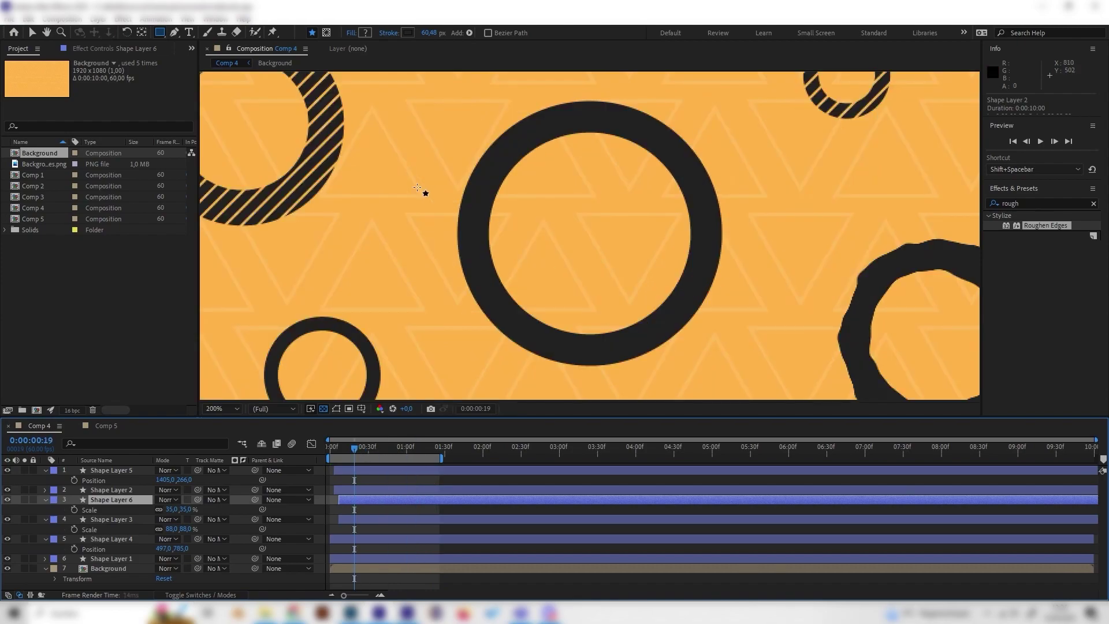
pyautogui.scroll(-2, 443, 265)
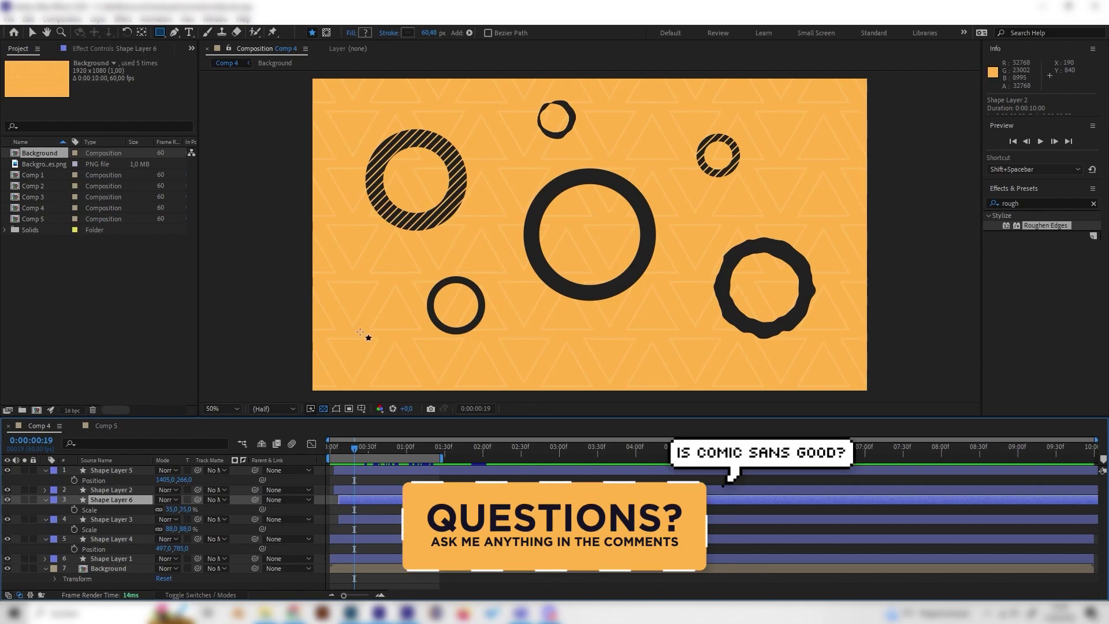
pyautogui.click(105, 427)
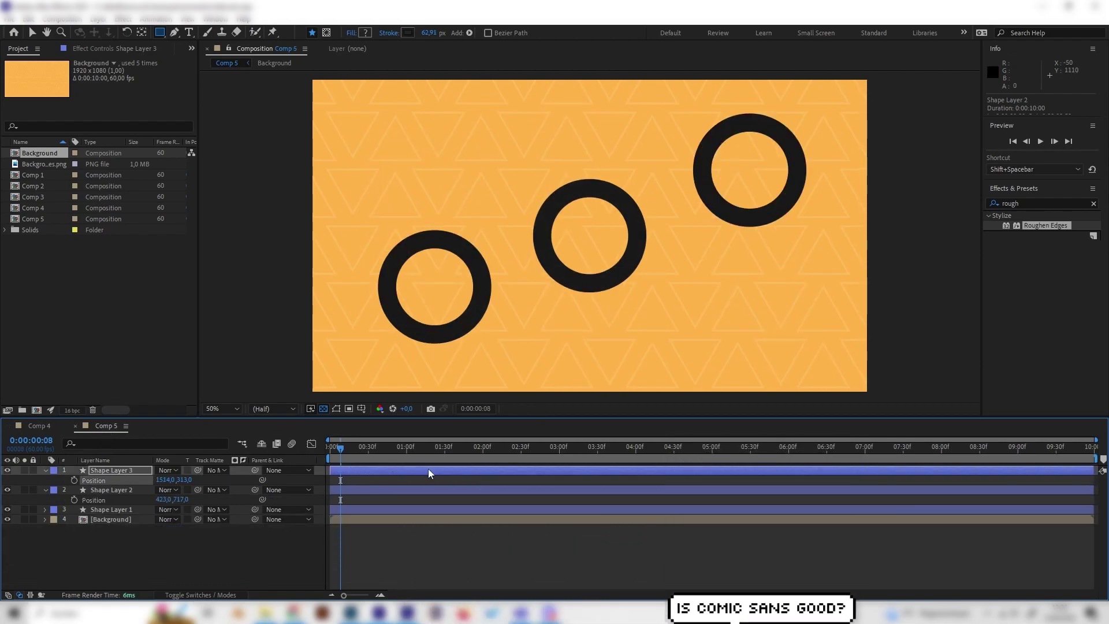
# - Apply the Venetian Blinds effect to Shape Layer 3, the top-right ring
pyautogui.click(123, 470)
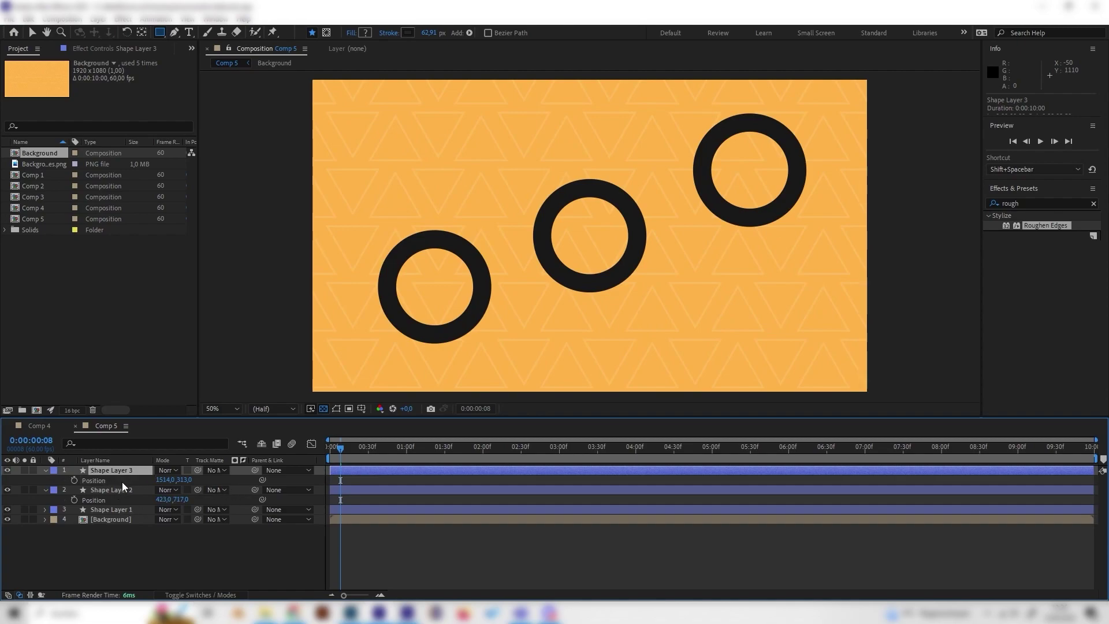
pyautogui.click(1032, 202)
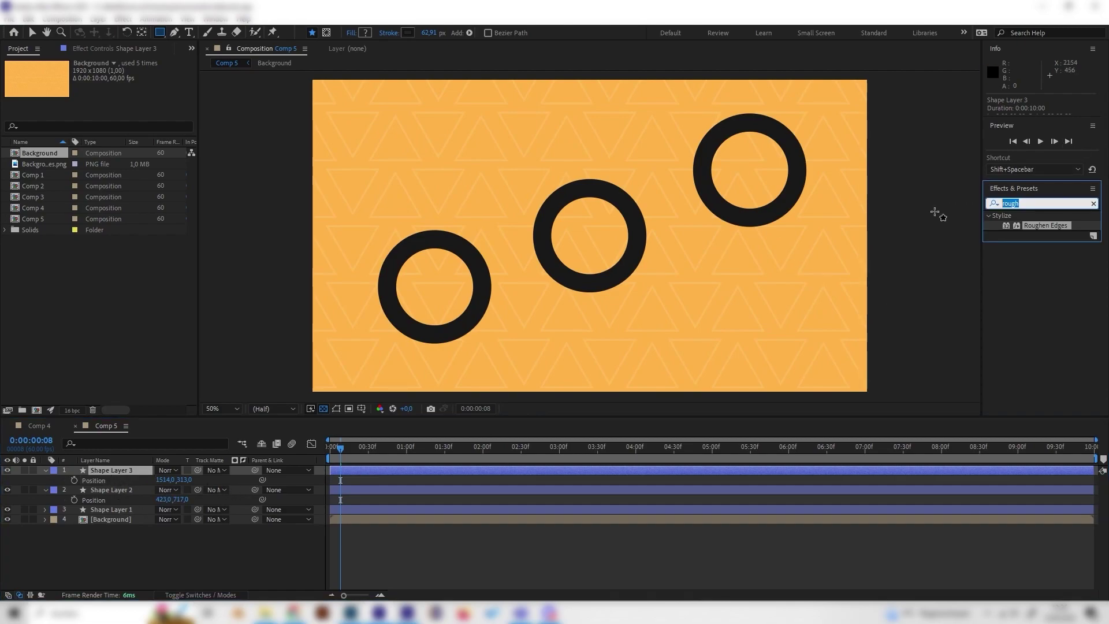
pyautogui.write('vene')
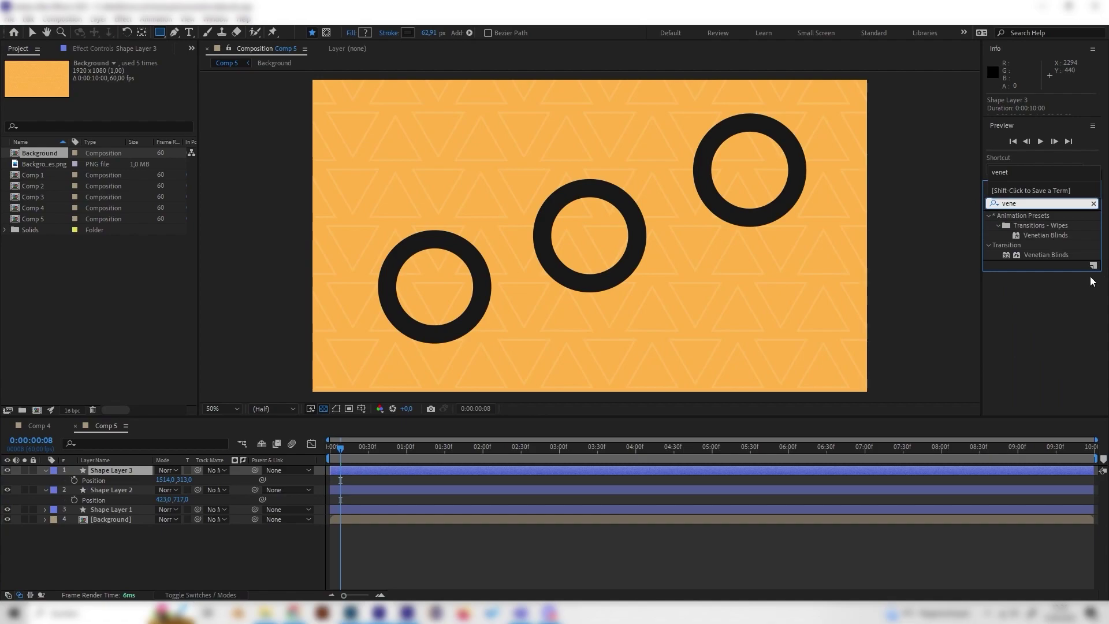
pyautogui.click(1046, 255)
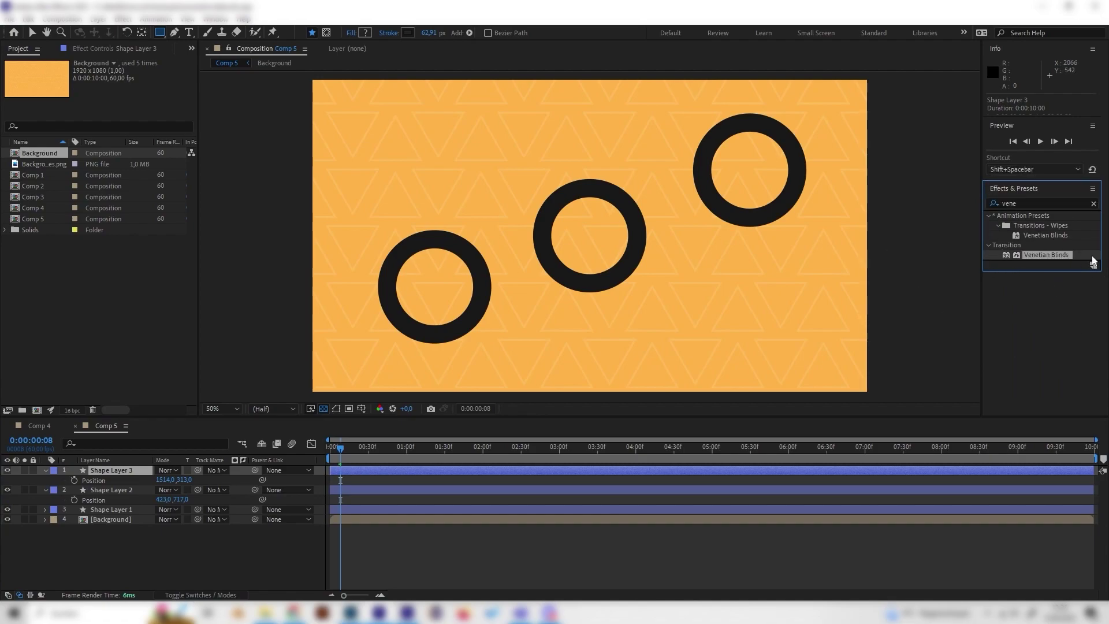
pyautogui.moveTo(1093, 261); pyautogui.dragTo(140, 471)
pyautogui.press('v')
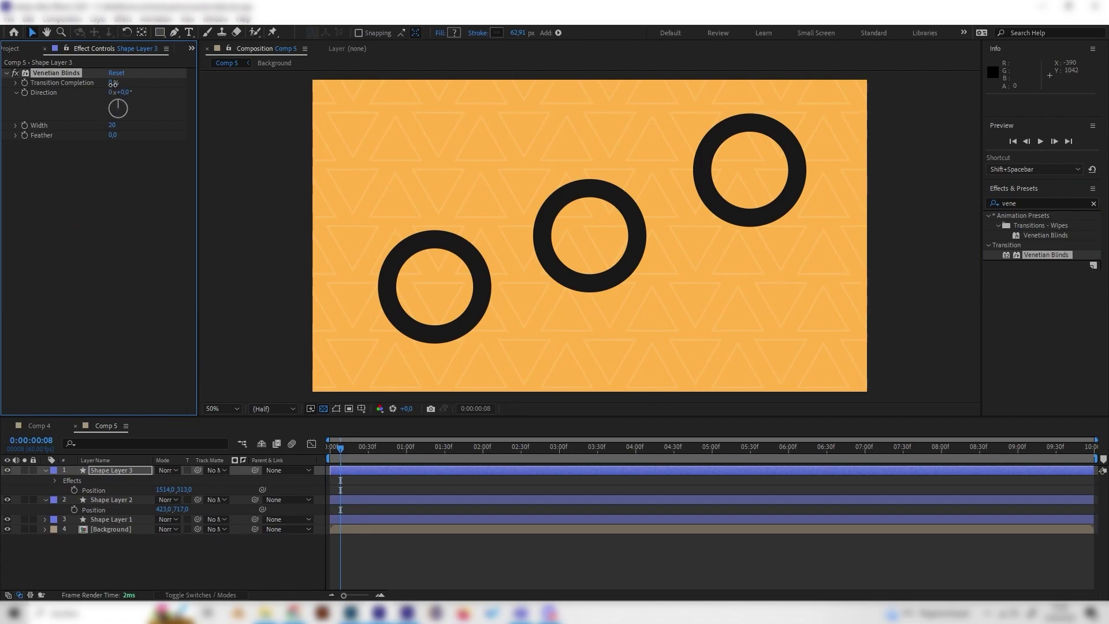
# - Set Venetian Blinds to 21% completion, 45° direction and width 35
pyautogui.moveTo(113, 83); pyautogui.dragTo(120, 83)
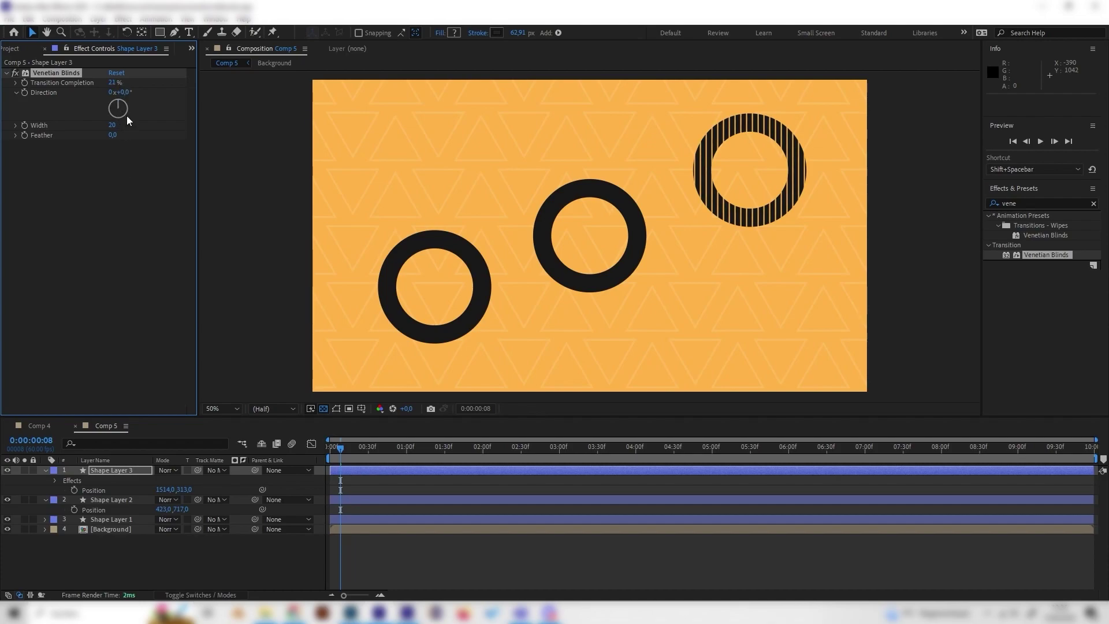
pyautogui.click(124, 92)
pyautogui.press('Return')
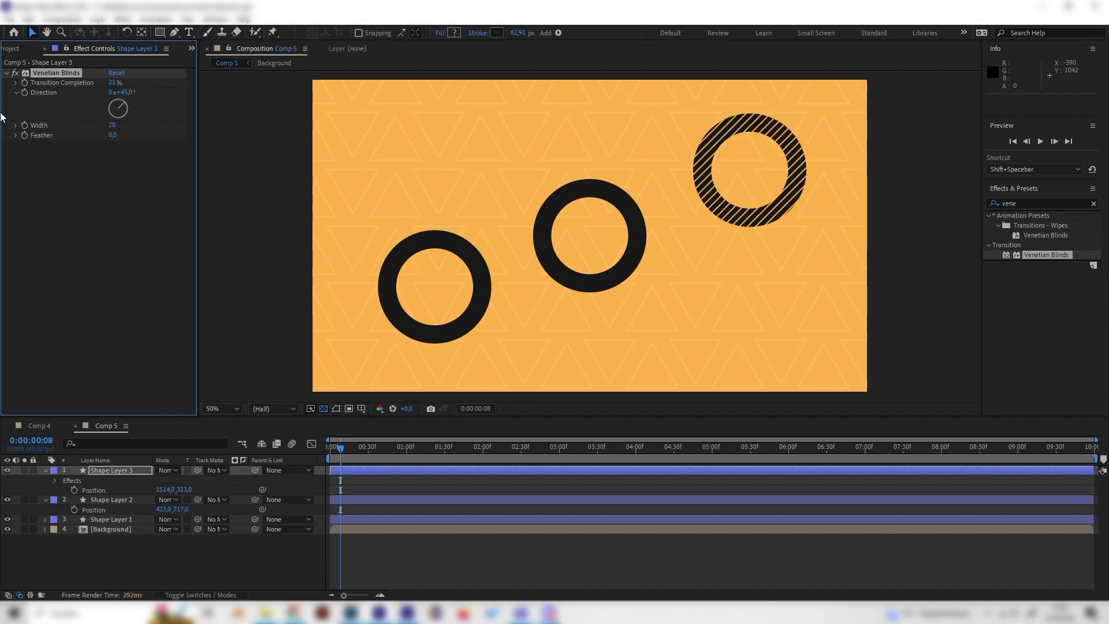
pyautogui.click(113, 126)
pyautogui.write('52')
pyautogui.press('Return')
pyautogui.moveTo(134, 127)
pyautogui.mouseDown()
pyautogui.moveTo(156, 130)
pyautogui.moveTo(129, 140)
pyautogui.mouseUp()
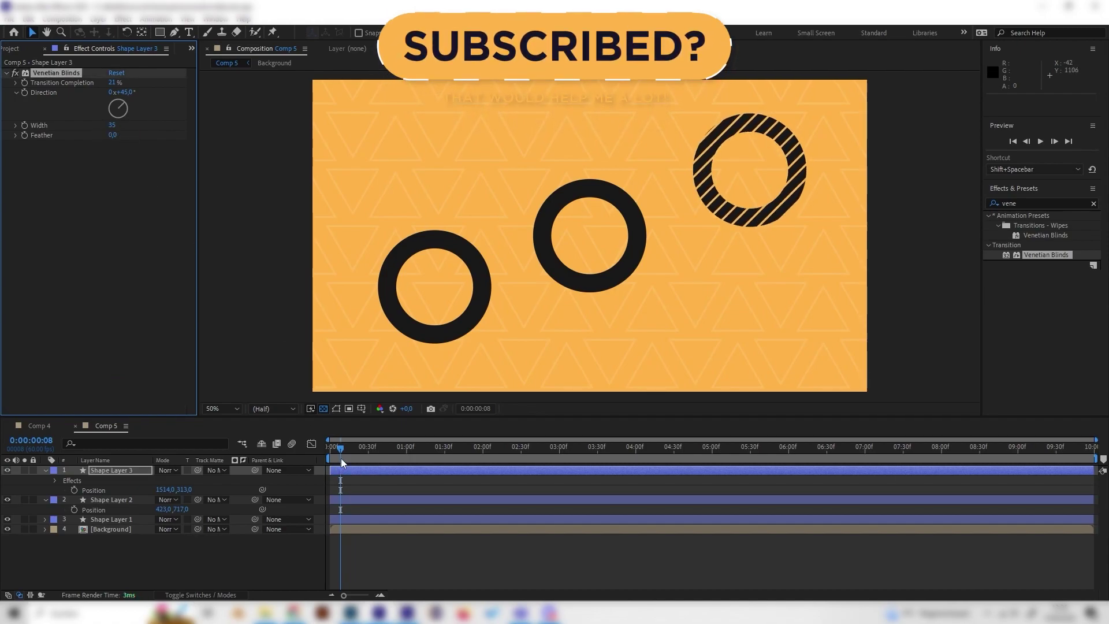
# - Preview Comp 5, select Shape Layer 2, then view Comp 4 at frame 50 for comparison
pyautogui.click(294, 459)
pyautogui.press('space')
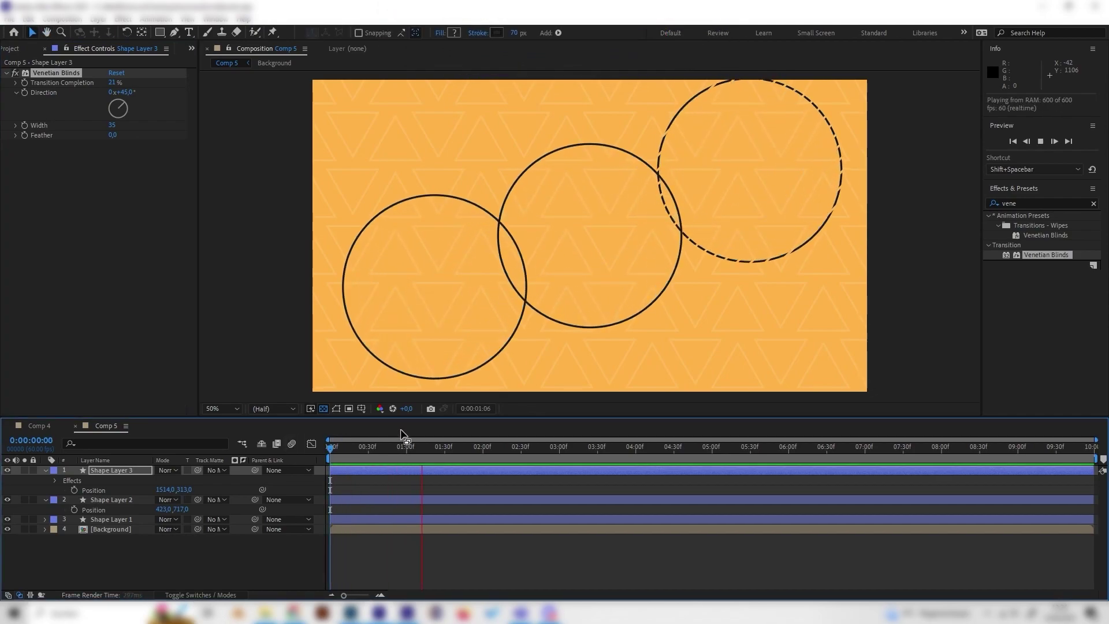
pyautogui.press('space')
pyautogui.click(349, 459)
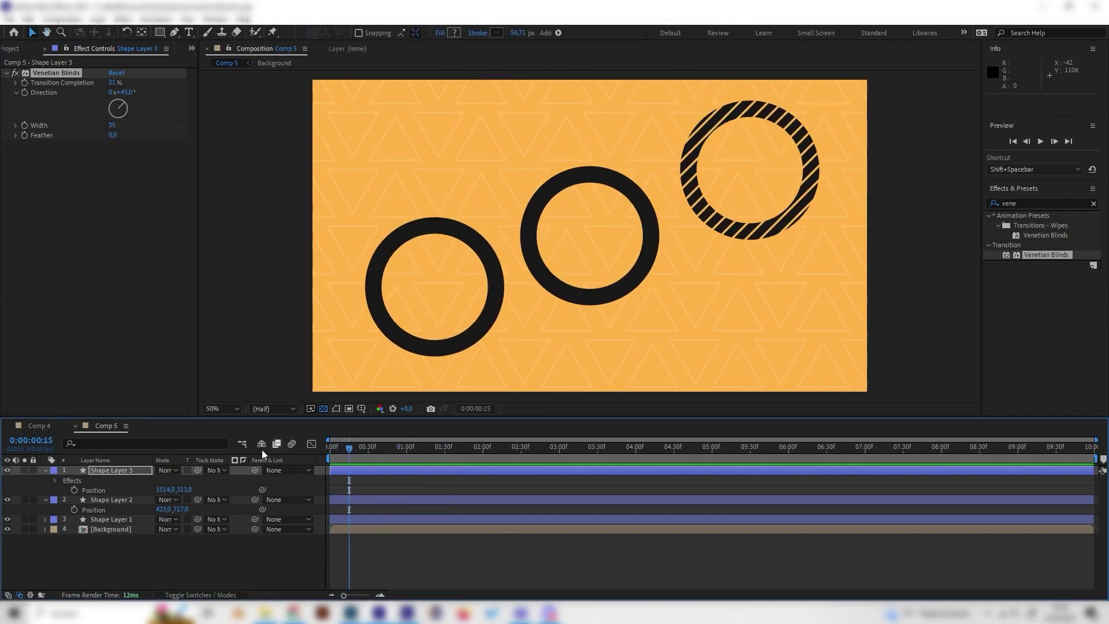
pyautogui.click(120, 500)
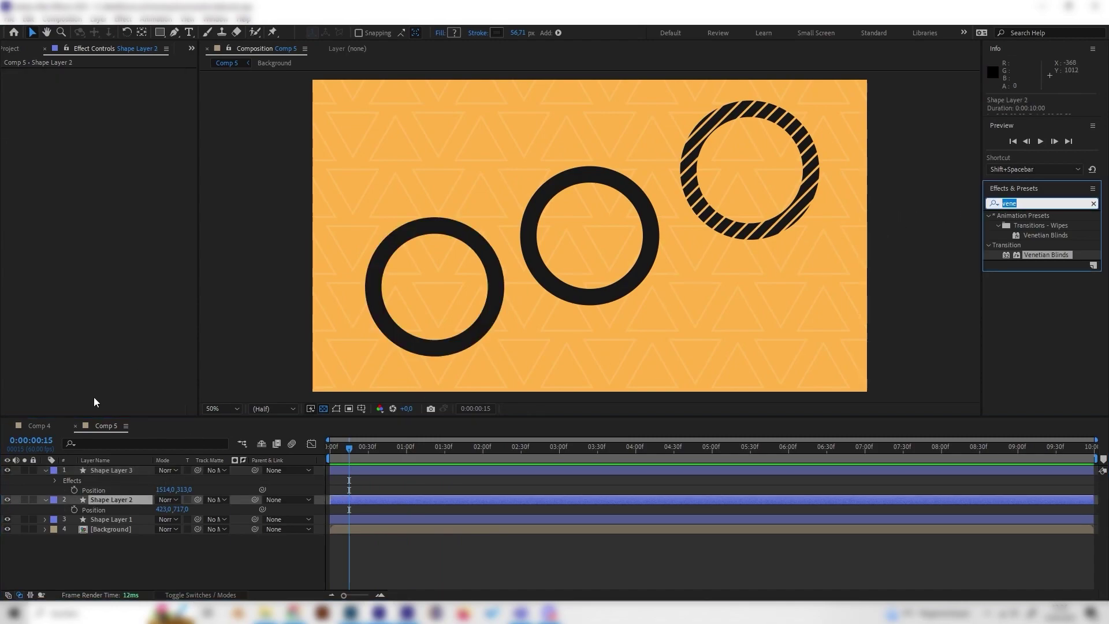
pyautogui.click(46, 426)
pyautogui.click(393, 448)
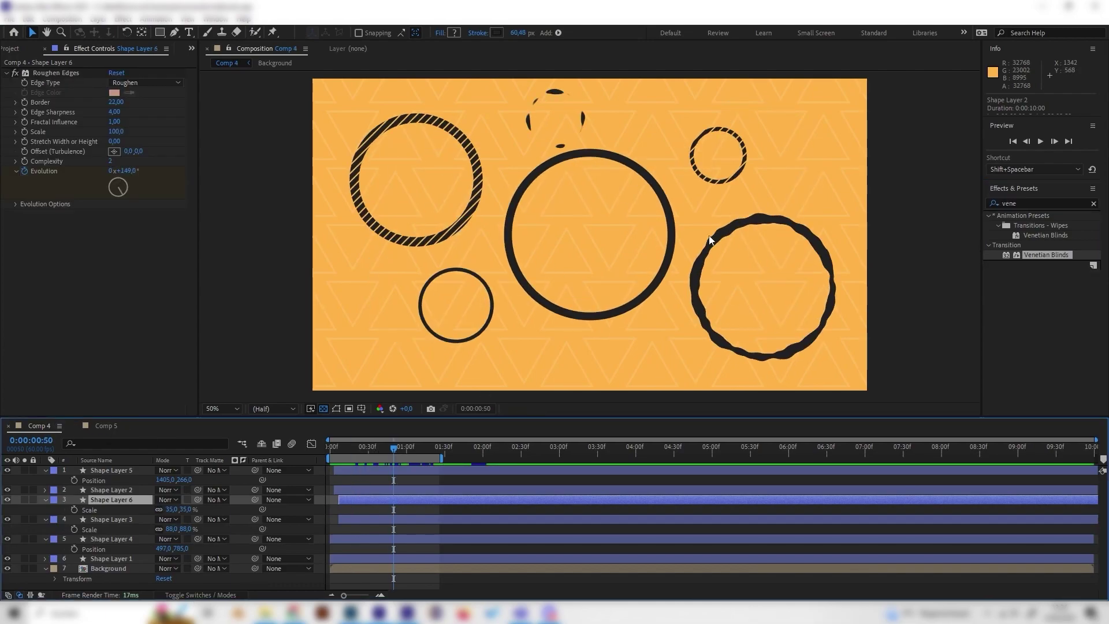
# - Back in Comp 5, search 'roughe' and drag Roughen Edges onto Shape Layer 2
pyautogui.press('space')
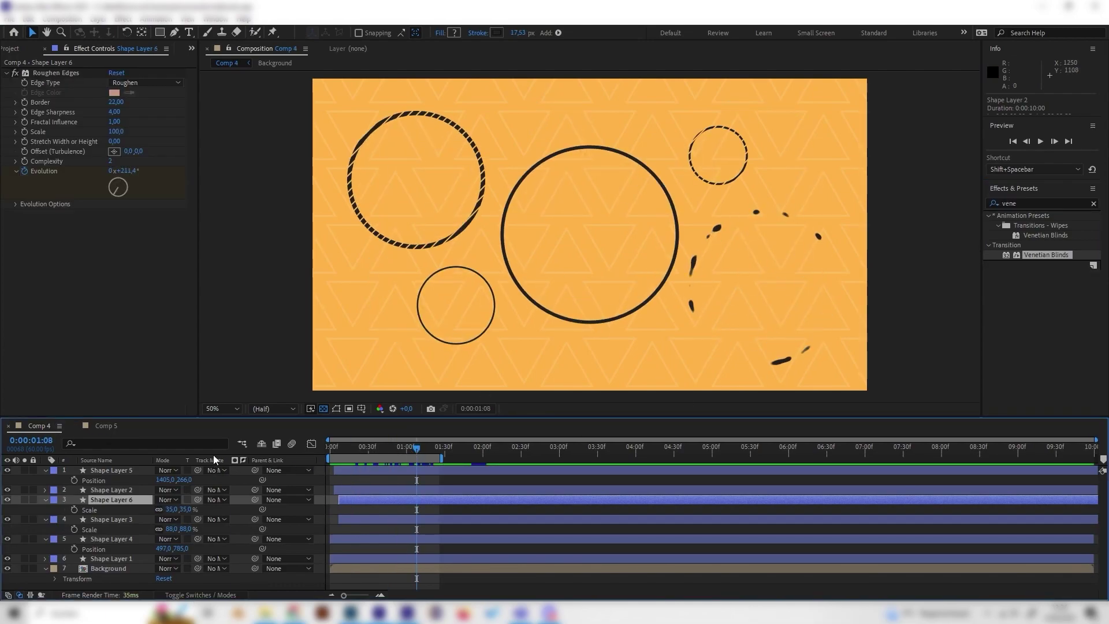
pyautogui.click(113, 428)
pyautogui.click(989, 205)
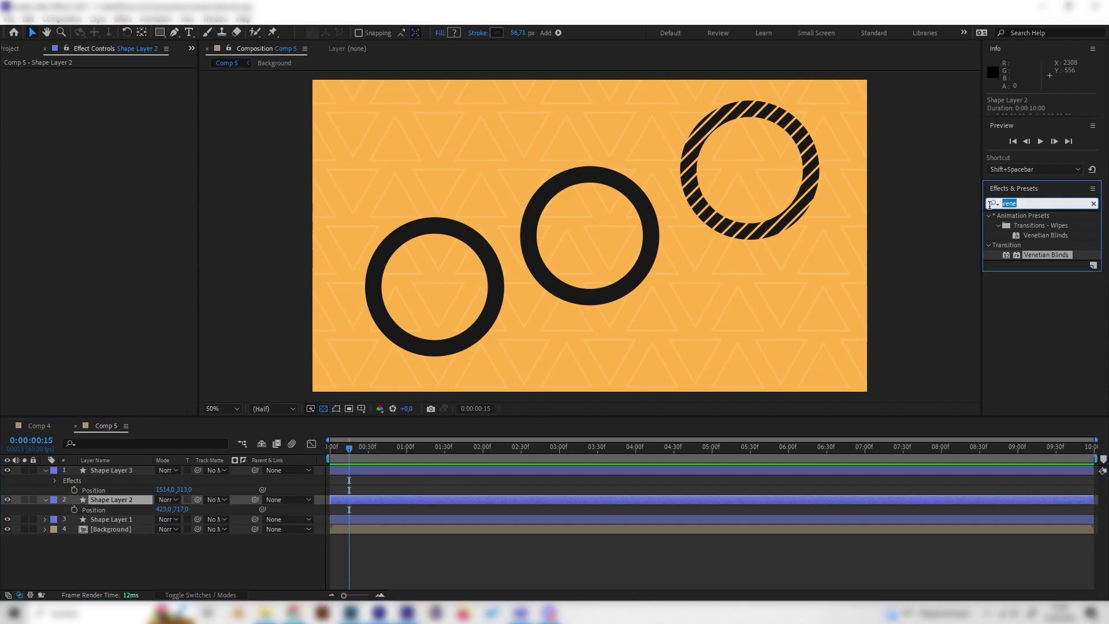
pyautogui.press('BackSpace')
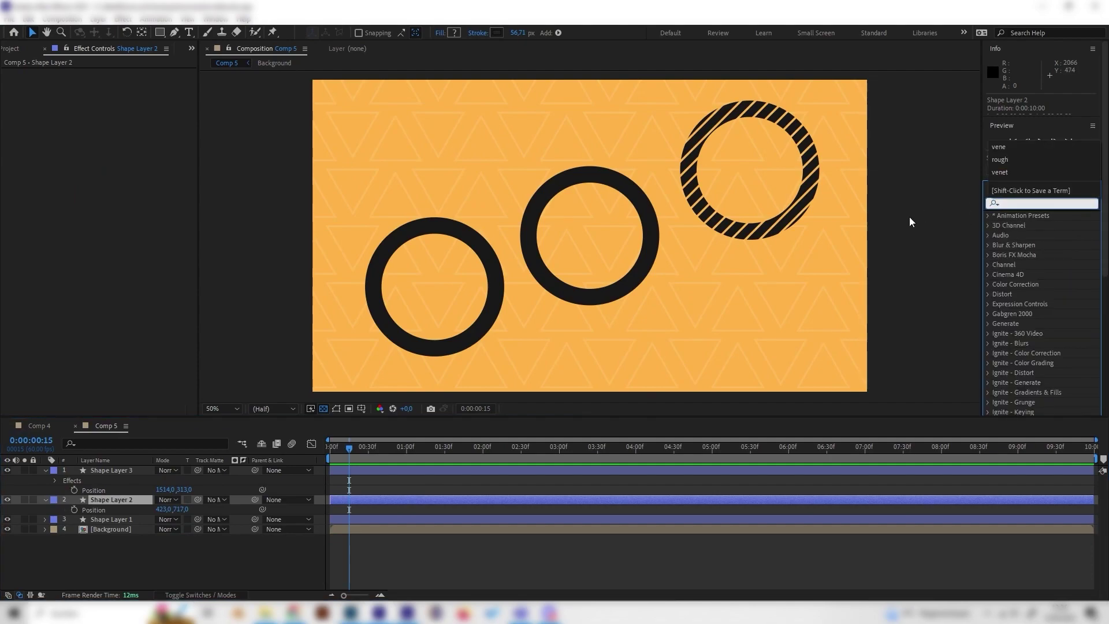
pyautogui.write('roughe')
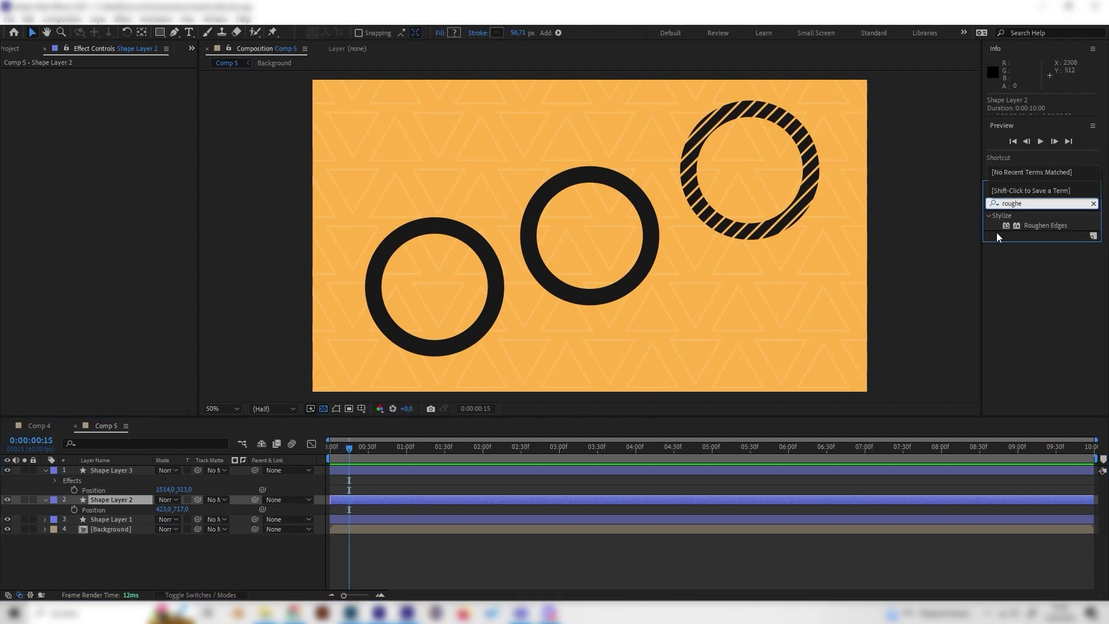
pyautogui.moveTo(1038, 227); pyautogui.dragTo(119, 505)
pyautogui.moveTo(912, 247); pyautogui.dragTo(131, 502)
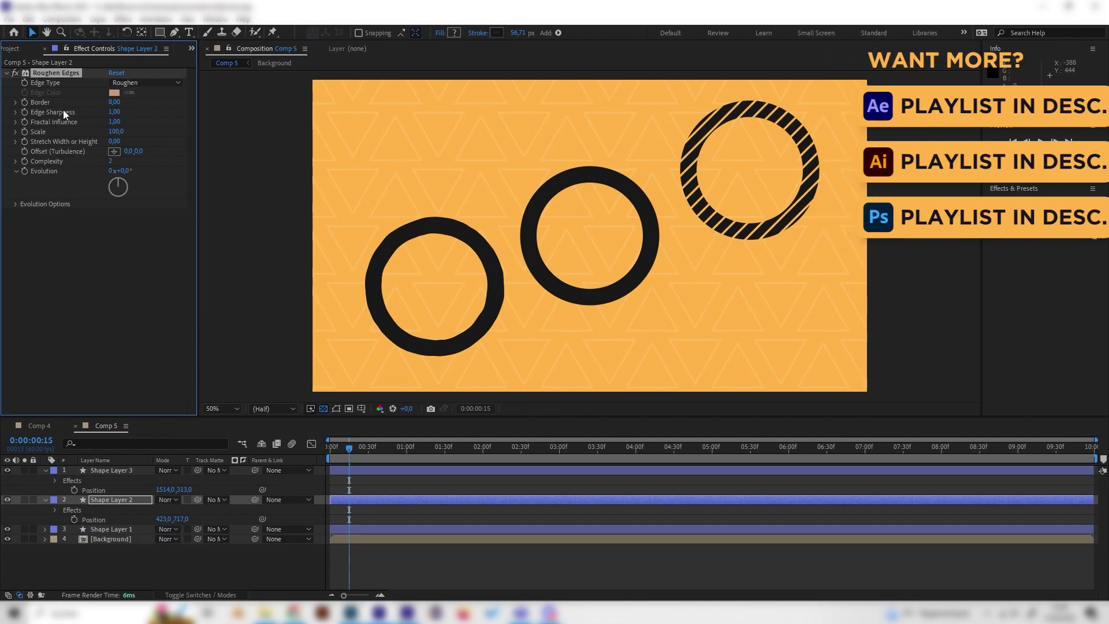
# - Set the Roughen Edges Border on the lower-left ring to 35, trying 25 first
pyautogui.click(118, 102)
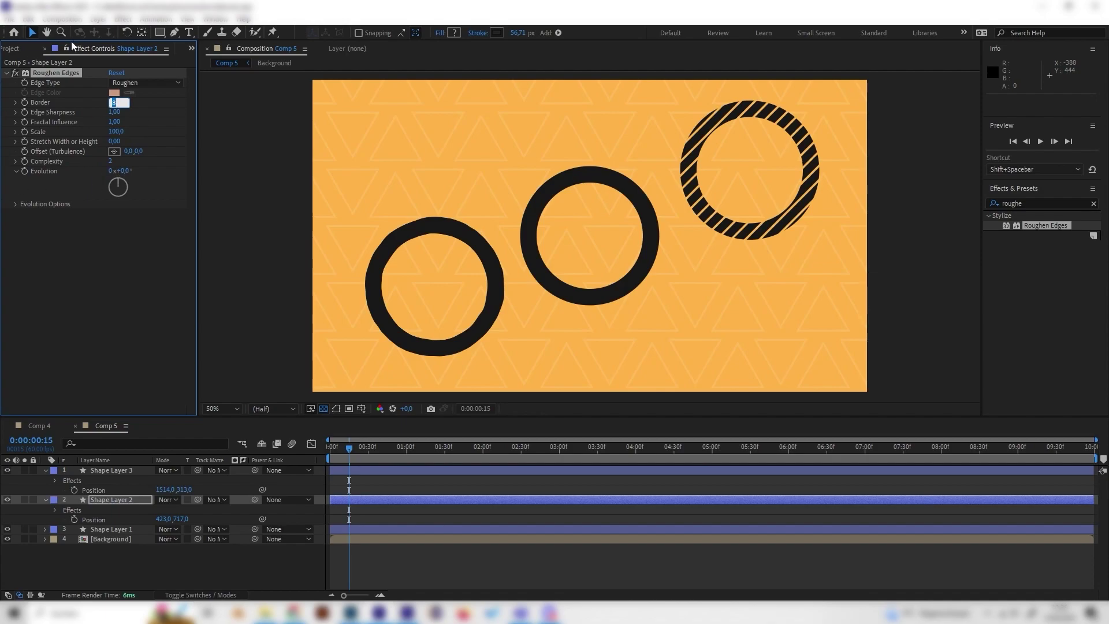
pyautogui.write('25')
pyautogui.press('Return')
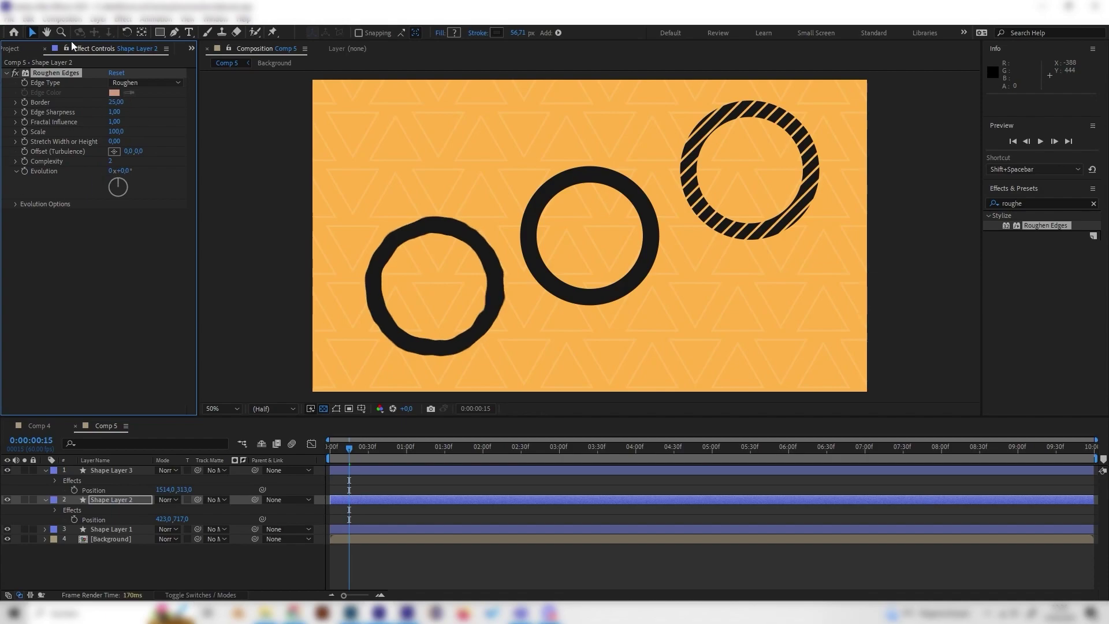
pyautogui.click(116, 101)
pyautogui.write('35')
pyautogui.press('Return')
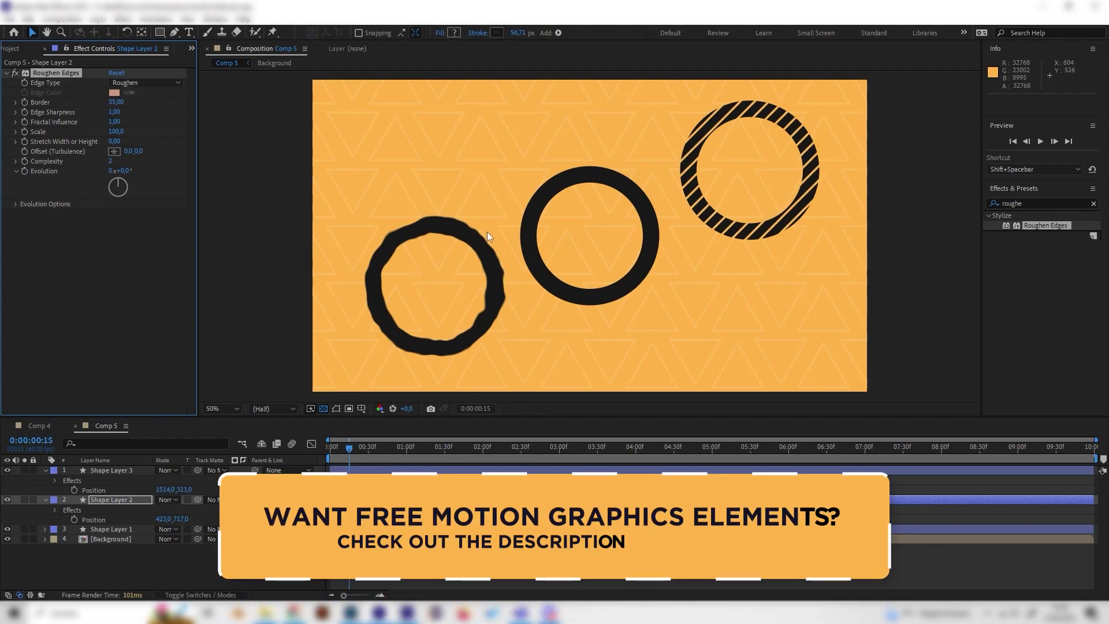
# - Set the Roughen Edges Edge Sharpness to 3
pyautogui.click(115, 111)
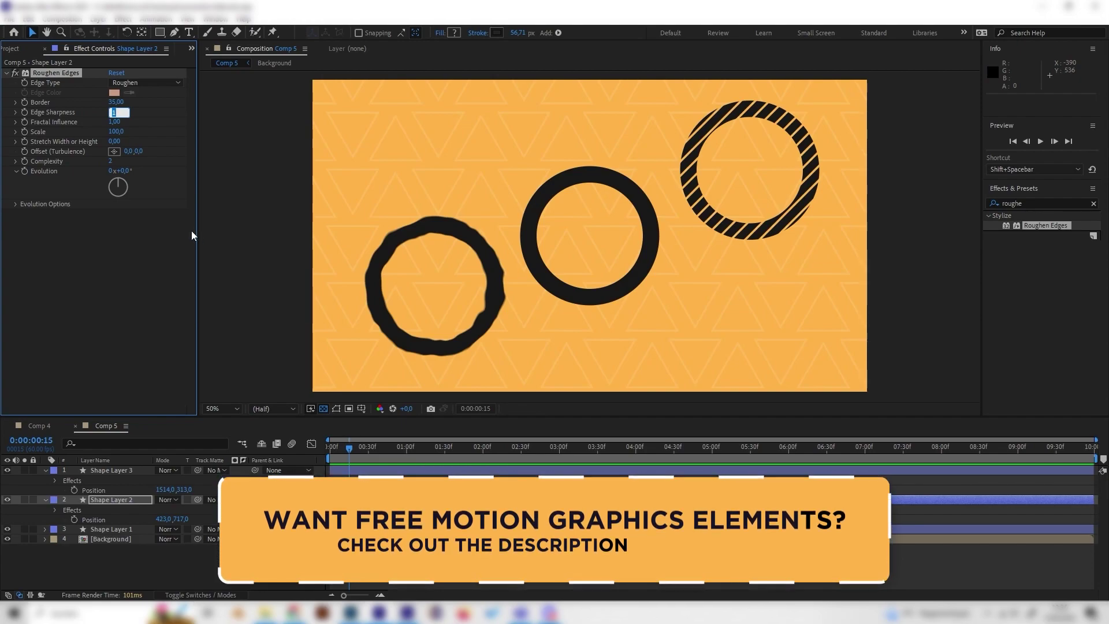
pyautogui.write('3')
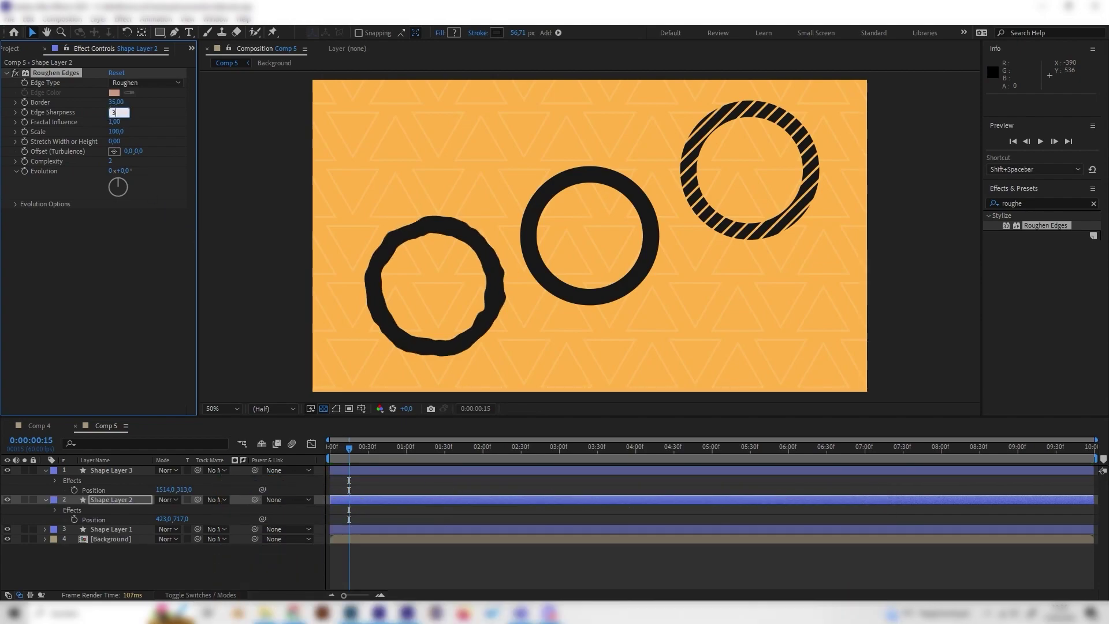
pyautogui.press('Return')
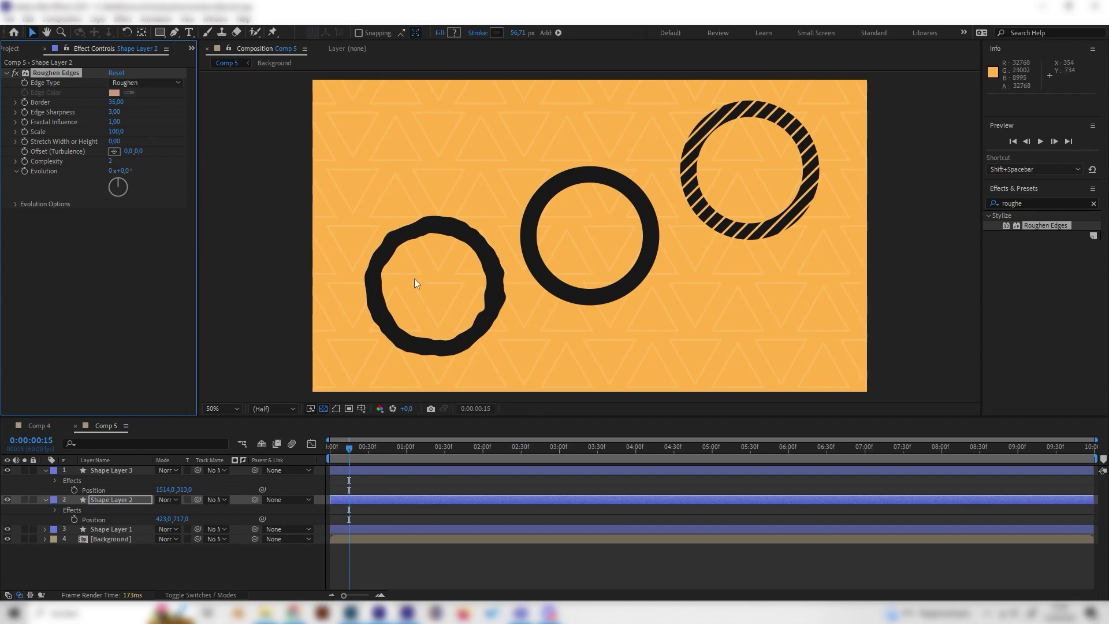
# - Keyframe Roughen Edges Evolution from 0x at 0:00 to 1x at about 1:02
pyautogui.moveTo(356, 448); pyautogui.dragTo(379, 429)
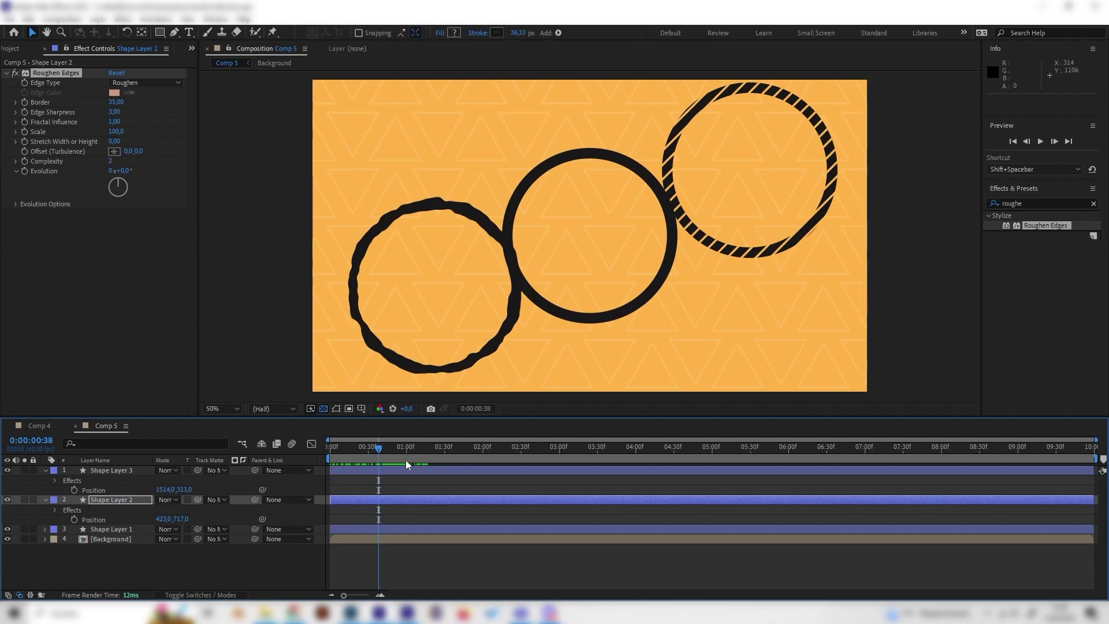
pyautogui.press('Home')
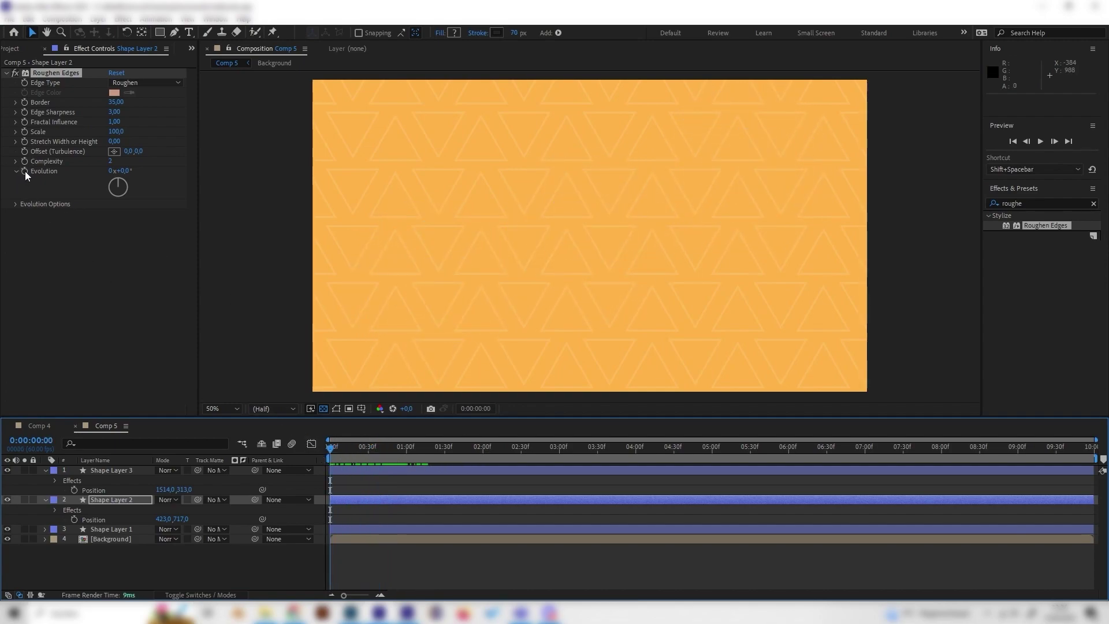
pyautogui.click(25, 171)
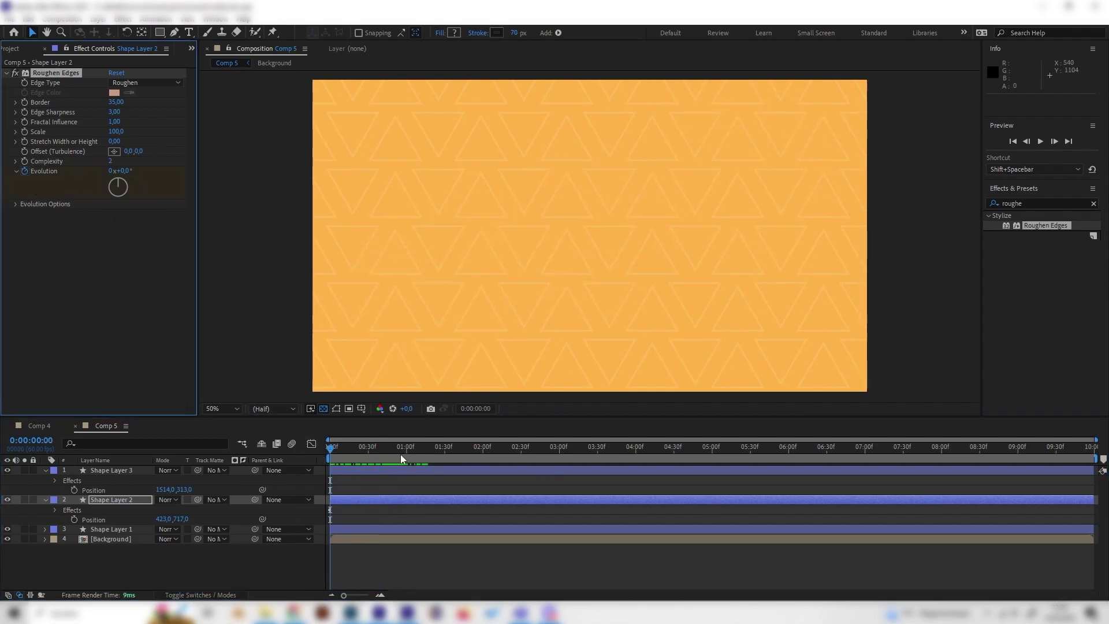
pyautogui.moveTo(405, 447)
pyautogui.mouseDown()
pyautogui.moveTo(433, 449)
pyautogui.moveTo(397, 449)
pyautogui.moveTo(410, 445)
pyautogui.mouseUp()
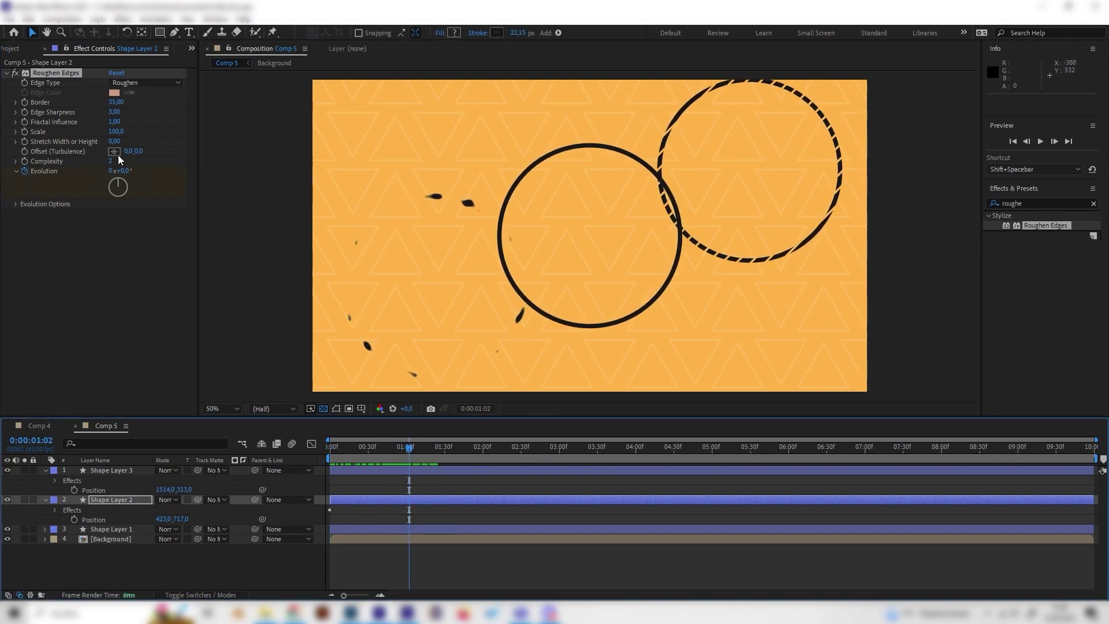
pyautogui.click(111, 172)
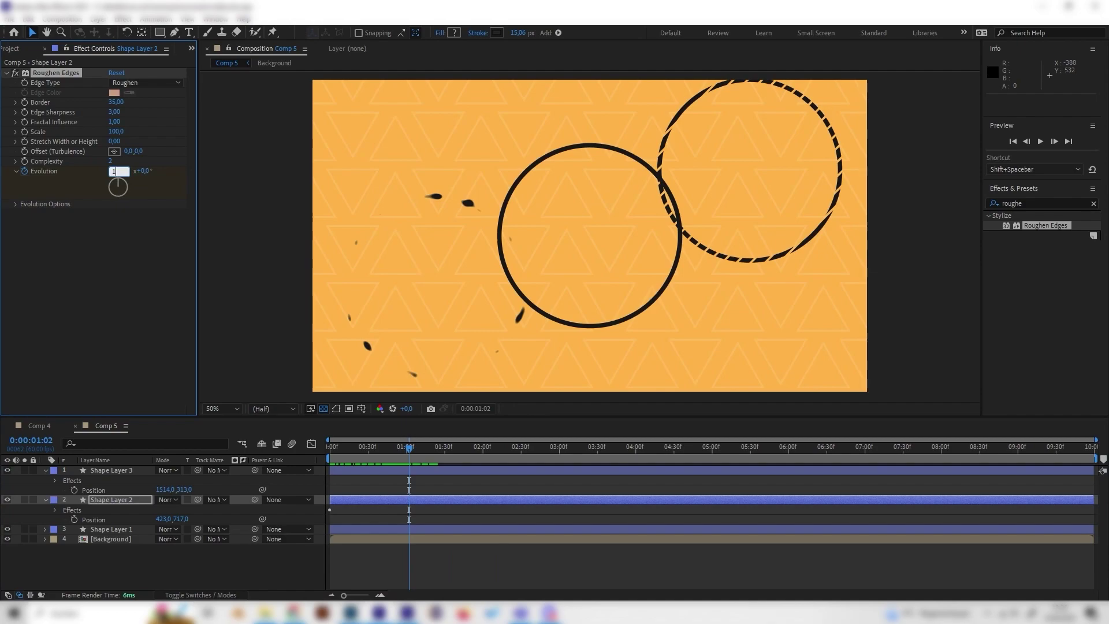
pyautogui.press('Return')
# - Return to the first frame and preview the churning ring animation
pyautogui.moveTo(410, 452); pyautogui.dragTo(296, 452)
pyautogui.press('space')
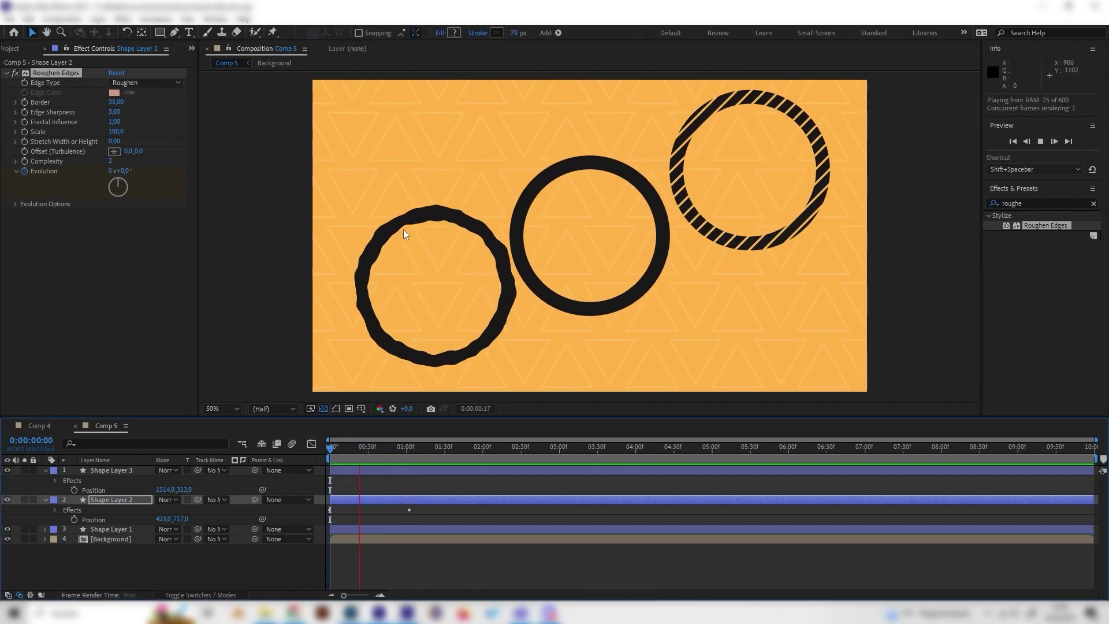
pyautogui.press('space')
pyautogui.press('space')
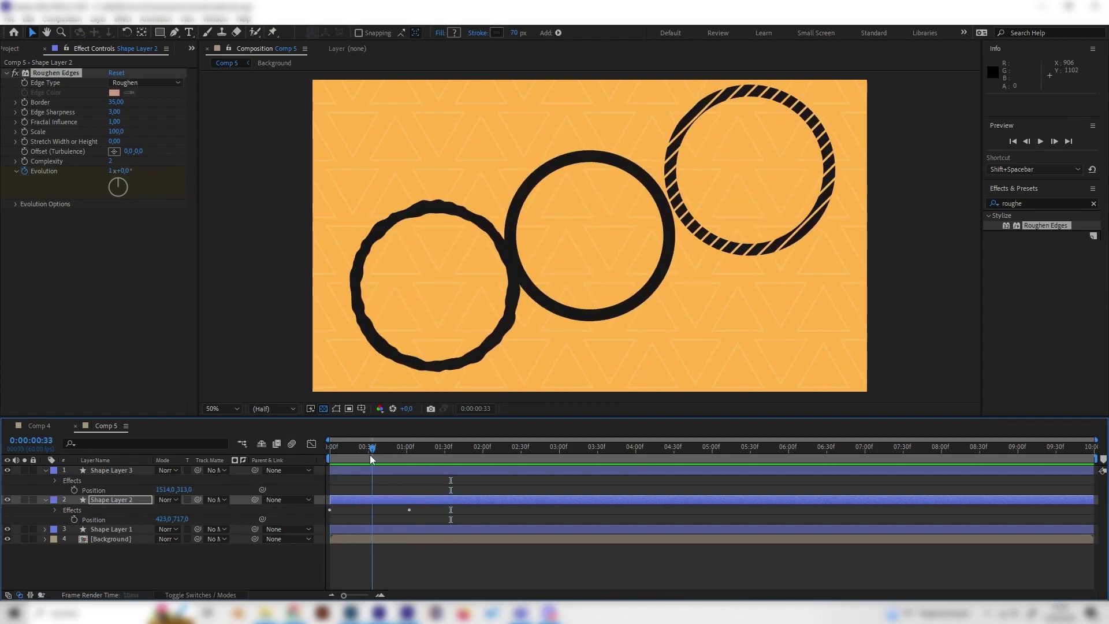
# - Duplicate Shape Layer 1 and move the copy to the lower right, X 1465
pyautogui.click(353, 455)
pyautogui.click(132, 528)
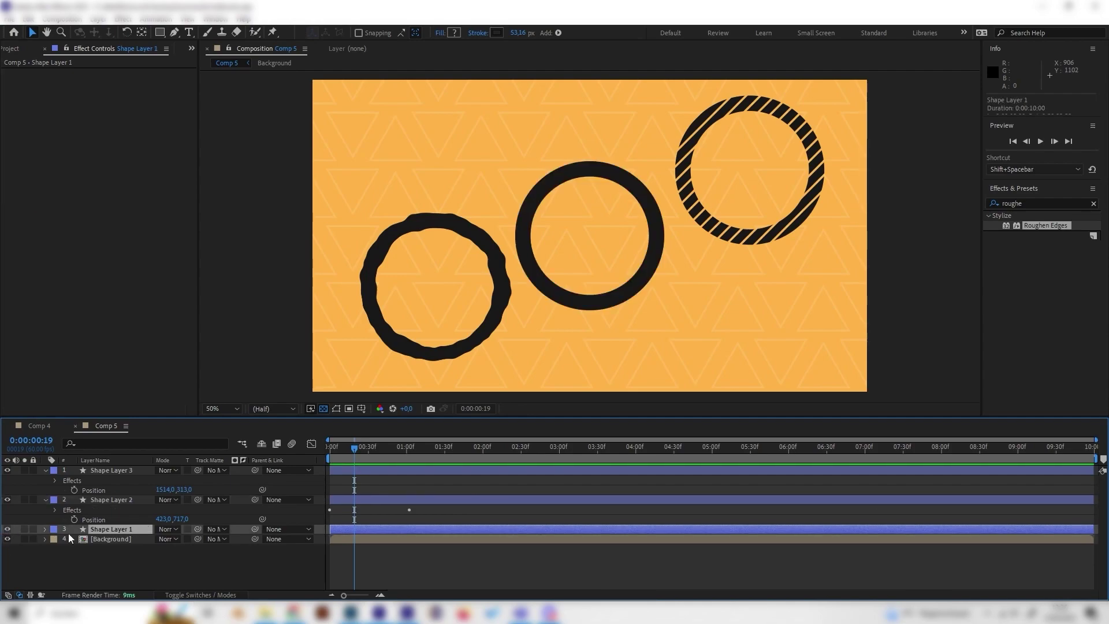
pyautogui.hotkey('ctrl', 'd')
pyautogui.press('p')
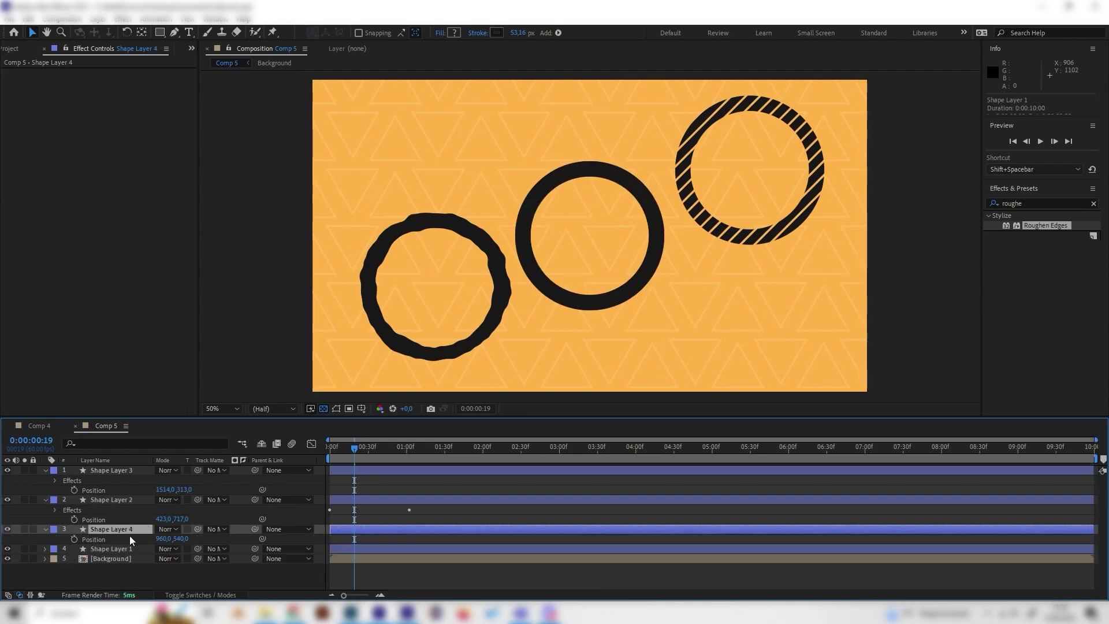
pyautogui.moveTo(165, 538); pyautogui.dragTo(344, 543)
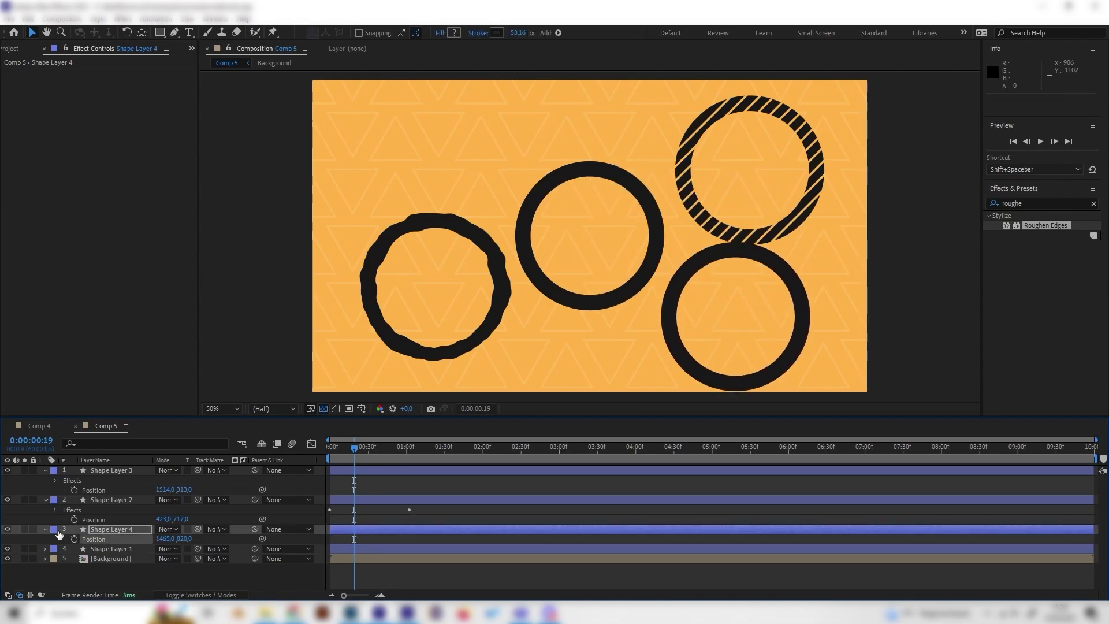
# - Set the copy's first Stroke Width keyframe to 25 and preview the rings
pyautogui.click(43, 530)
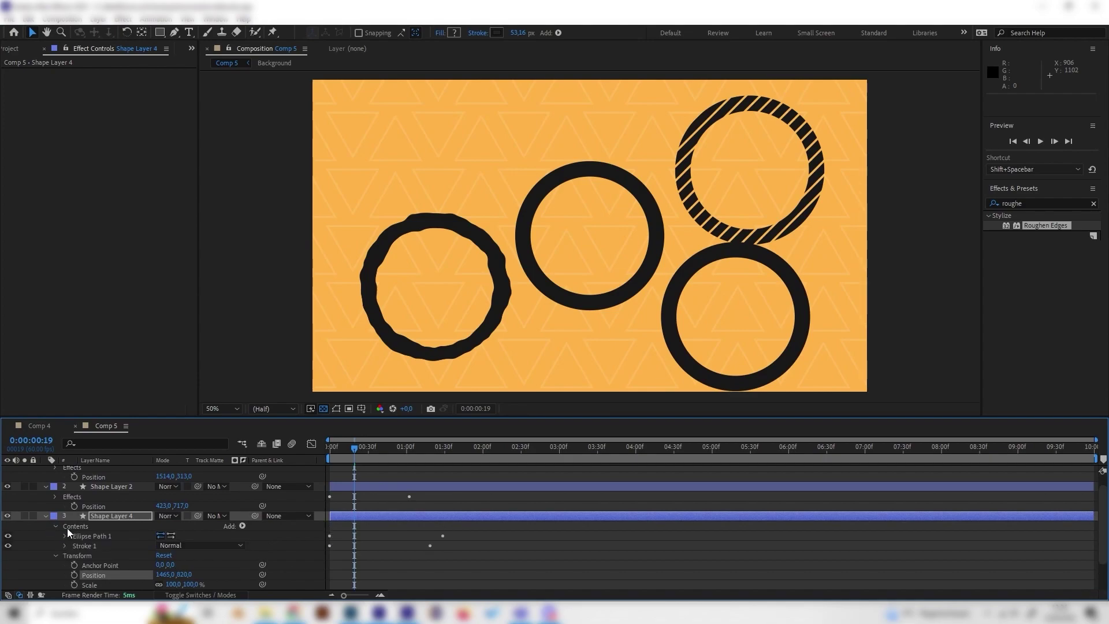
pyautogui.click(63, 546)
pyautogui.moveTo(348, 453); pyautogui.dragTo(315, 458)
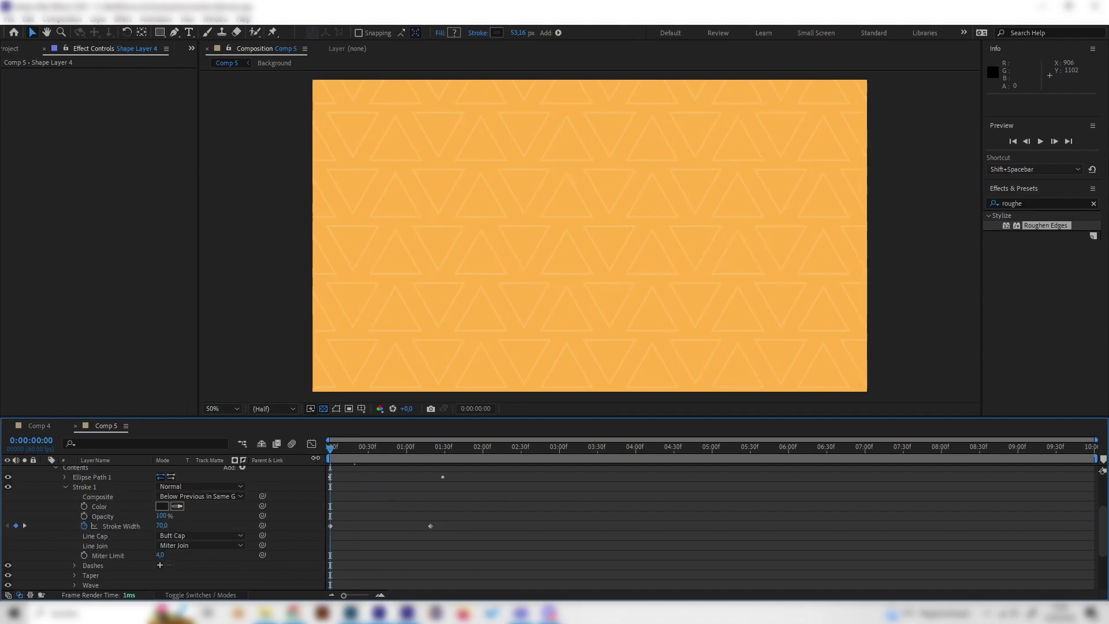
pyautogui.click(163, 526)
pyautogui.write('25')
pyautogui.press('Return')
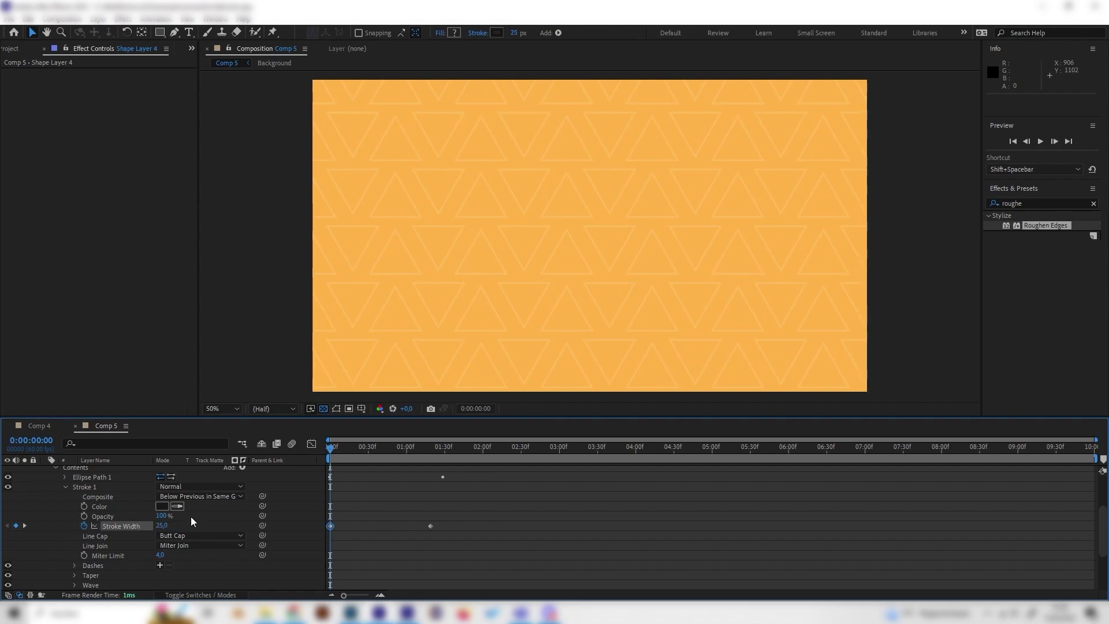
pyautogui.press('space')
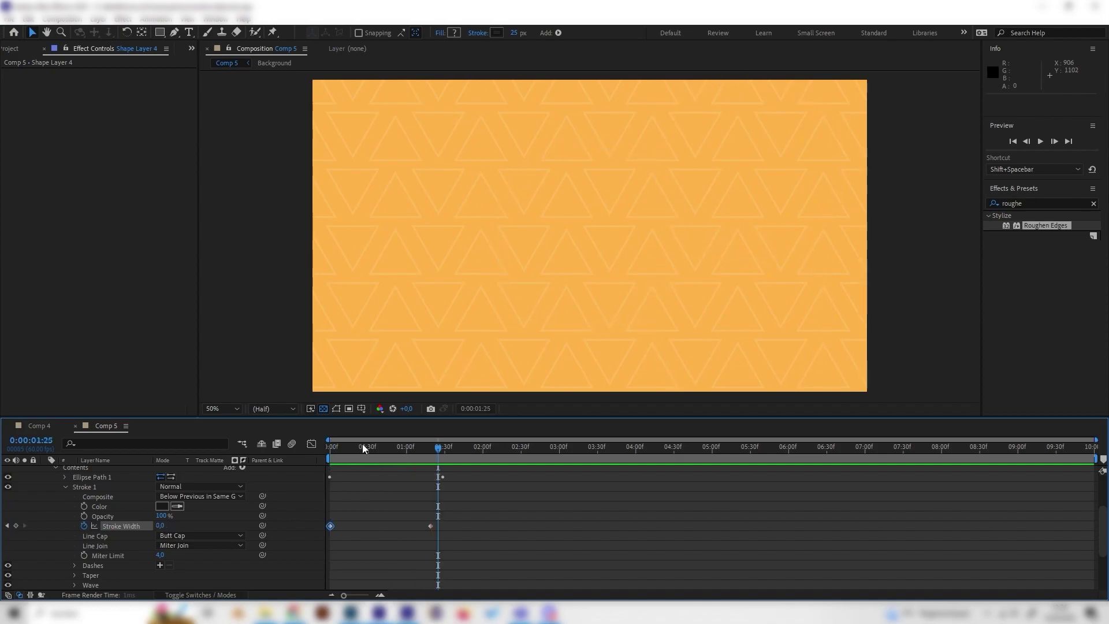
pyautogui.press('space')
pyautogui.scroll(4, 91, 487)
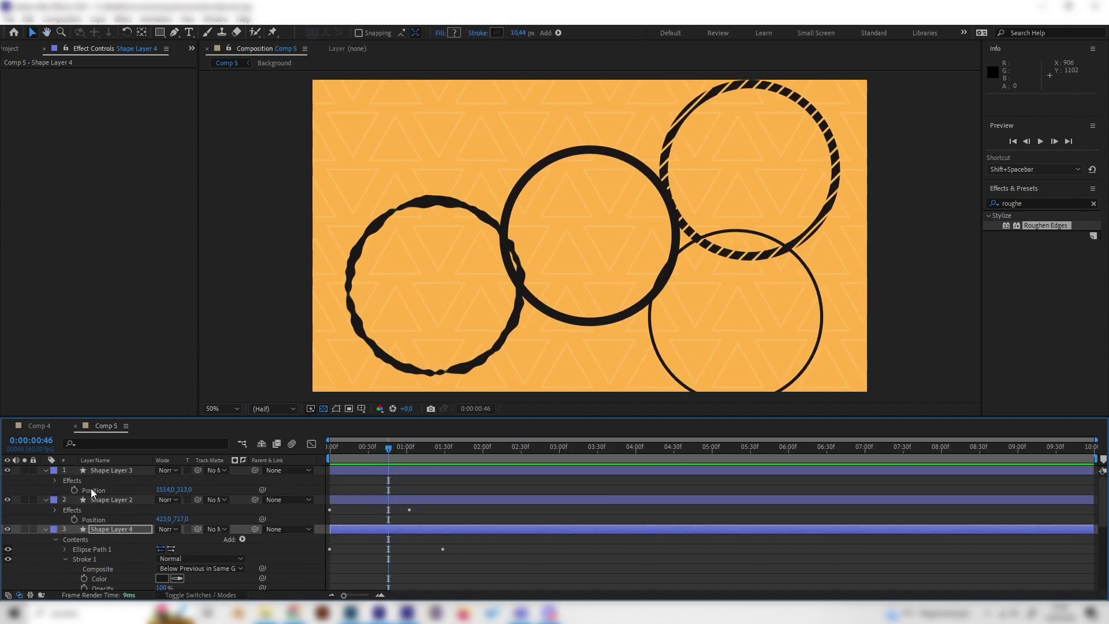
# - Scale Shape Layer 4 to 56% and show Scale for the roughened and striped rings
pyautogui.click(45, 530)
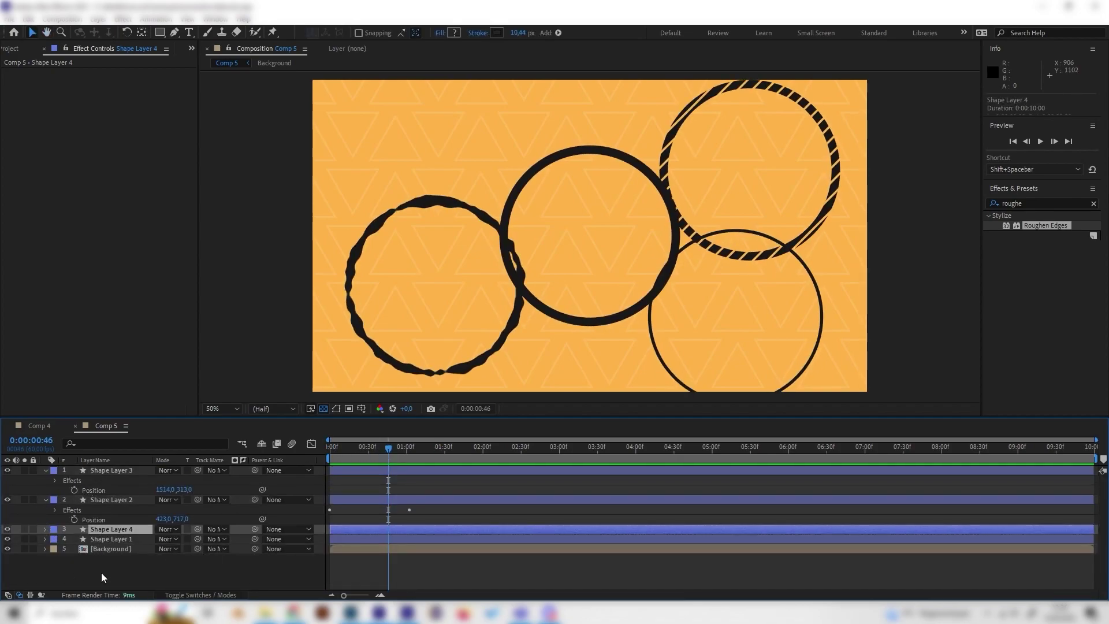
pyautogui.press('s')
pyautogui.moveTo(173, 538); pyautogui.dragTo(192, 484)
pyautogui.click(114, 498)
pyautogui.press('s')
pyautogui.click(117, 470)
pyautogui.press('s')
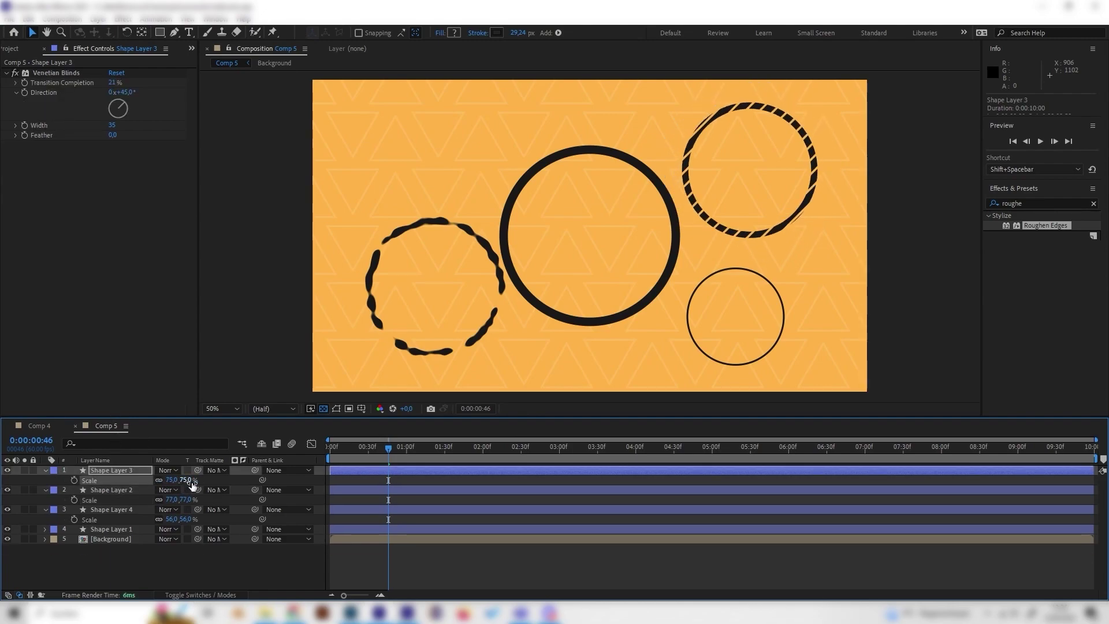
# - Shift the roughened ring on Shape Layer 2 further left
pyautogui.click(128, 489)
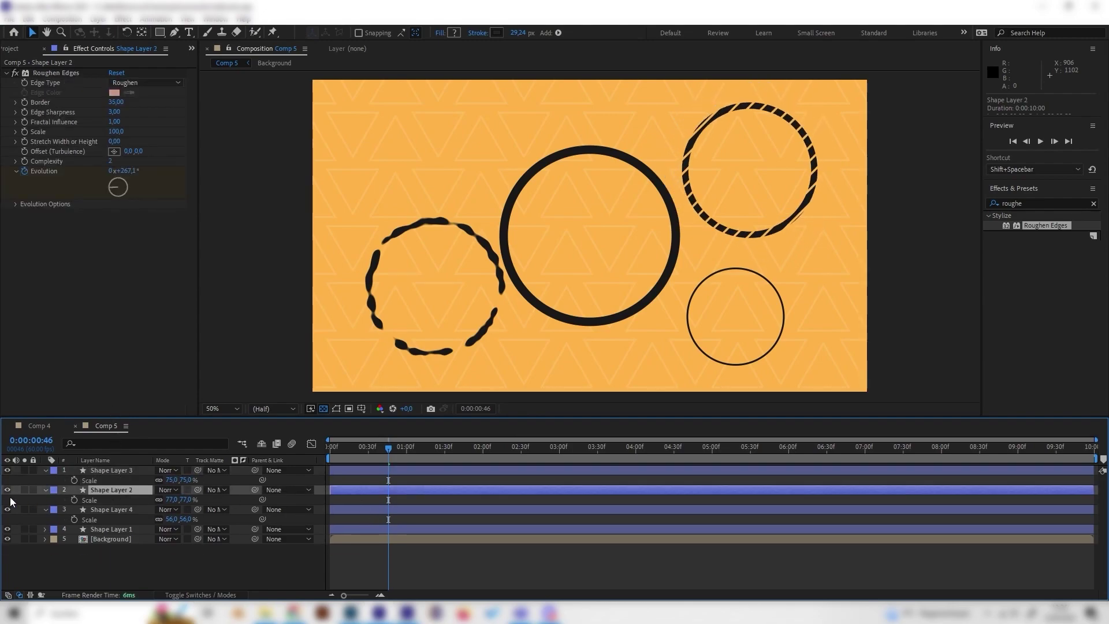
pyautogui.click(8, 489)
pyautogui.click(7, 490)
pyautogui.press('p')
pyautogui.moveTo(160, 500); pyautogui.dragTo(121, 507)
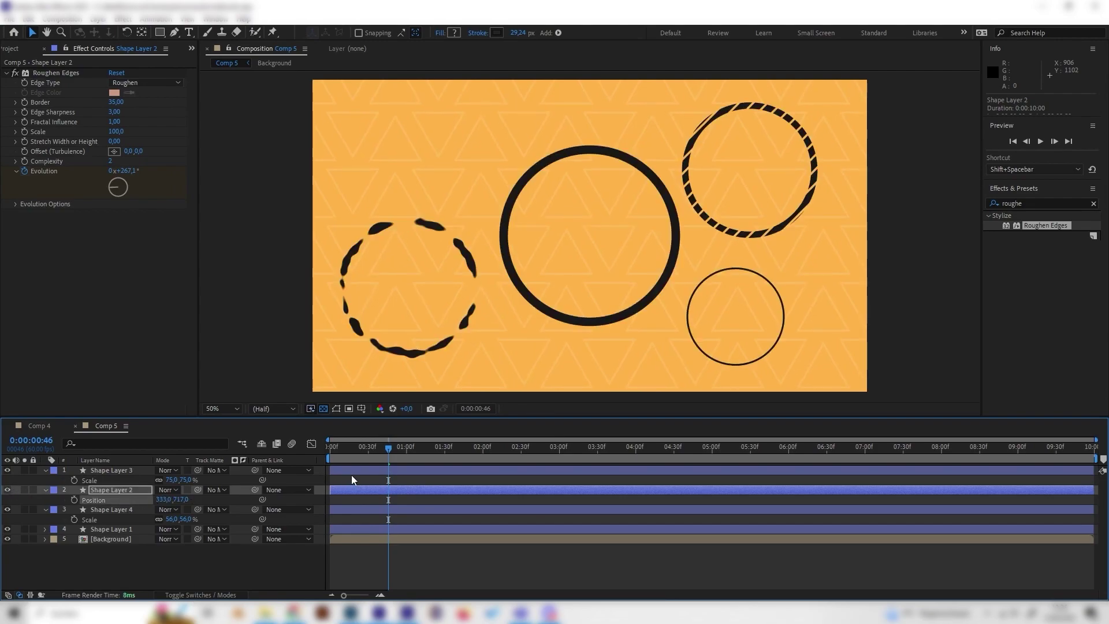
pyautogui.press('space')
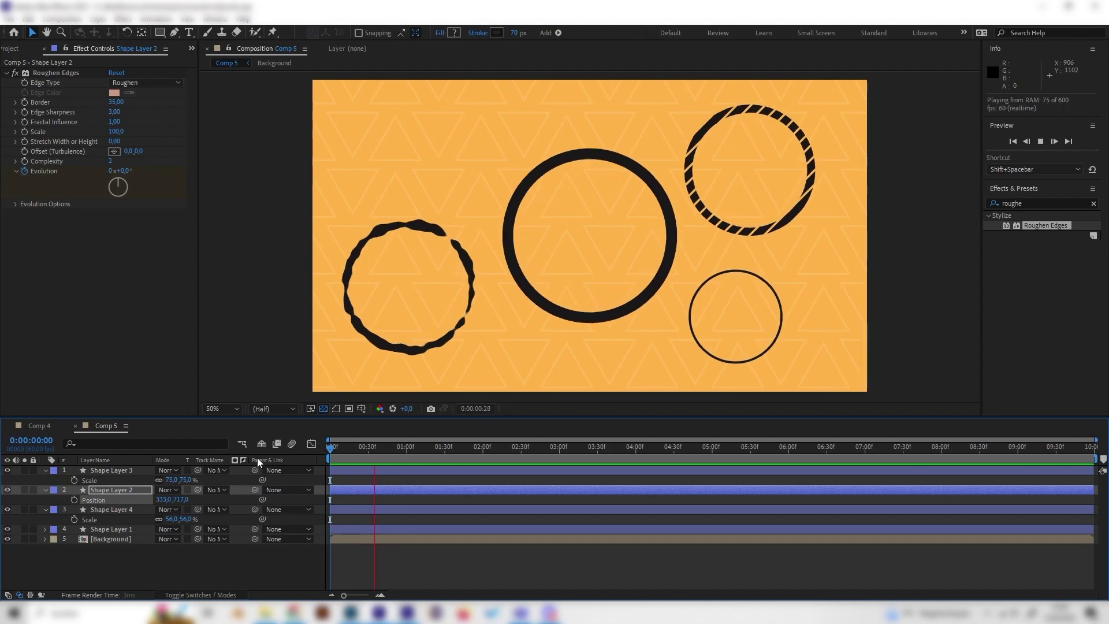
pyautogui.press('space')
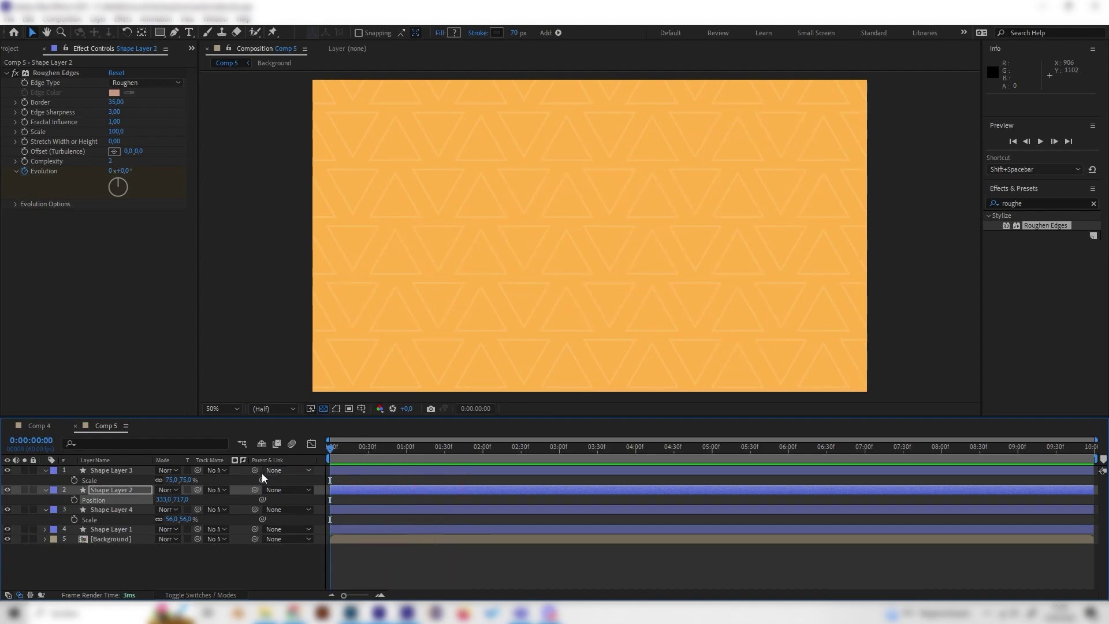
pyautogui.press('space')
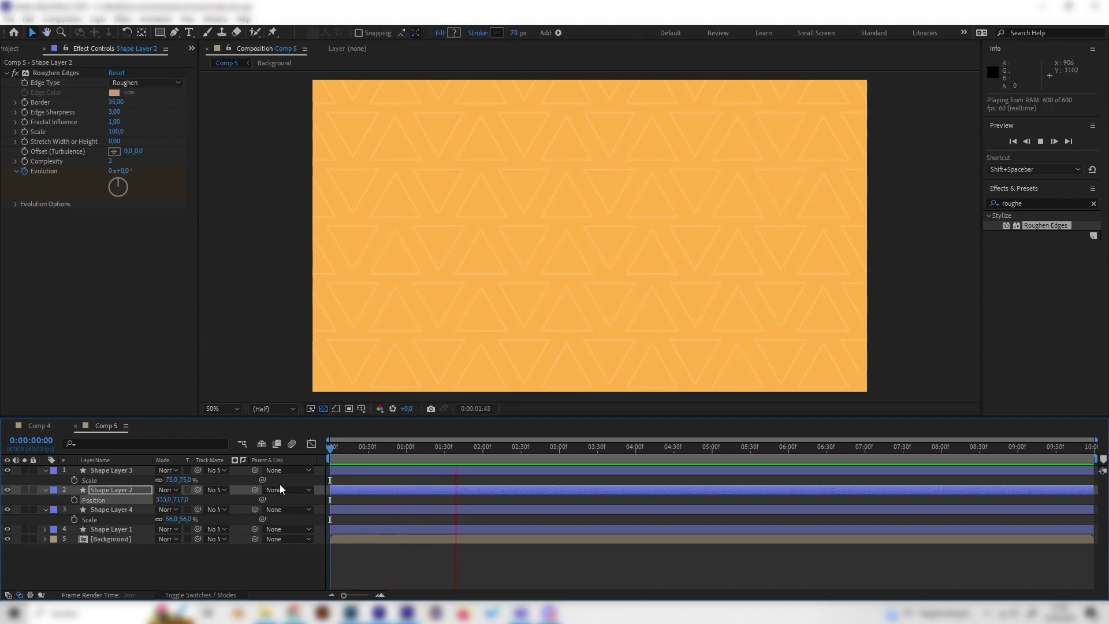